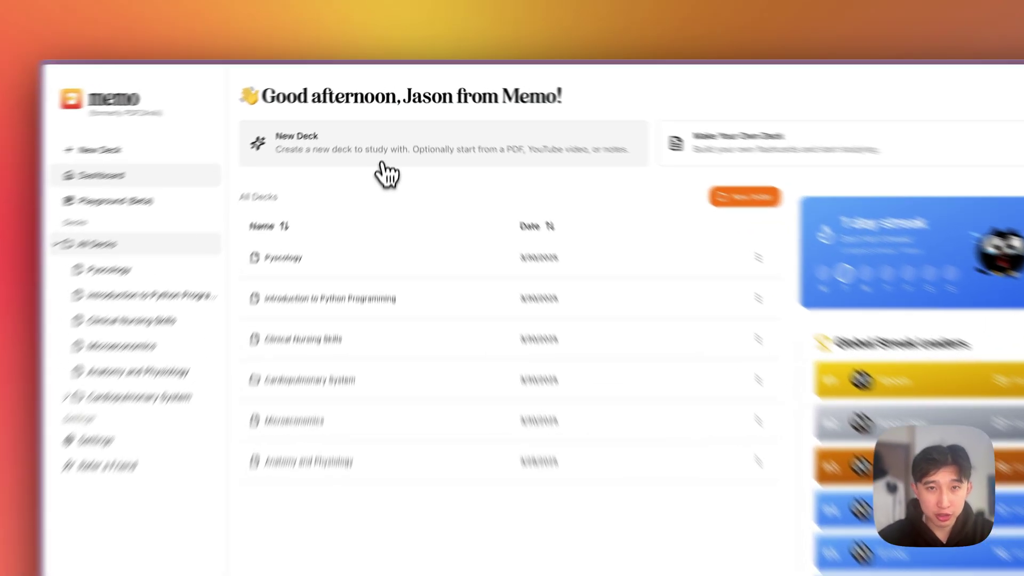
# Start a new deck and cycle through YouTube, Text and Build-from-Scratch sources before settling on PDF upload
pyautogui.click(377, 120)
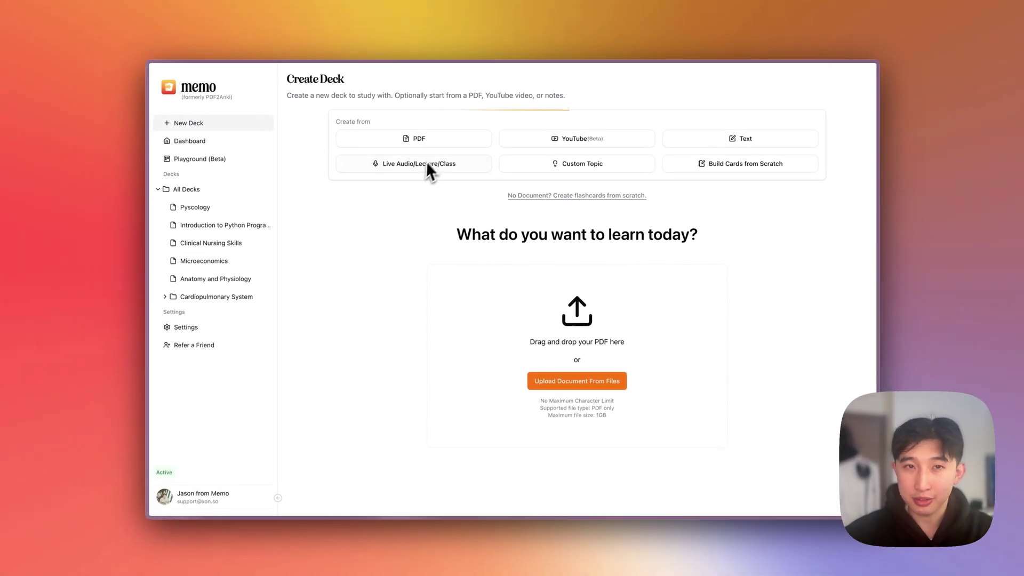
pyautogui.click(549, 142)
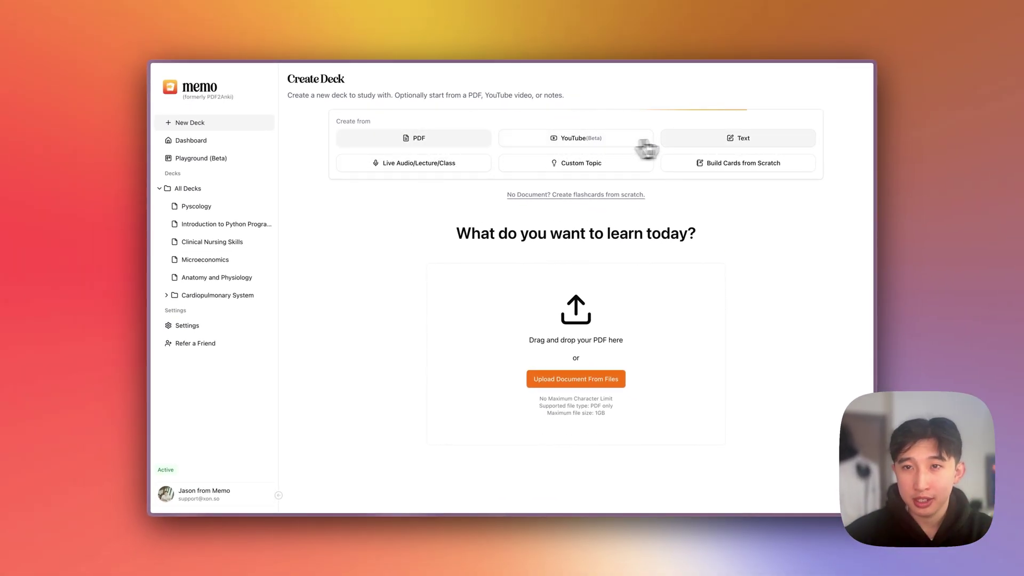
pyautogui.click(701, 144)
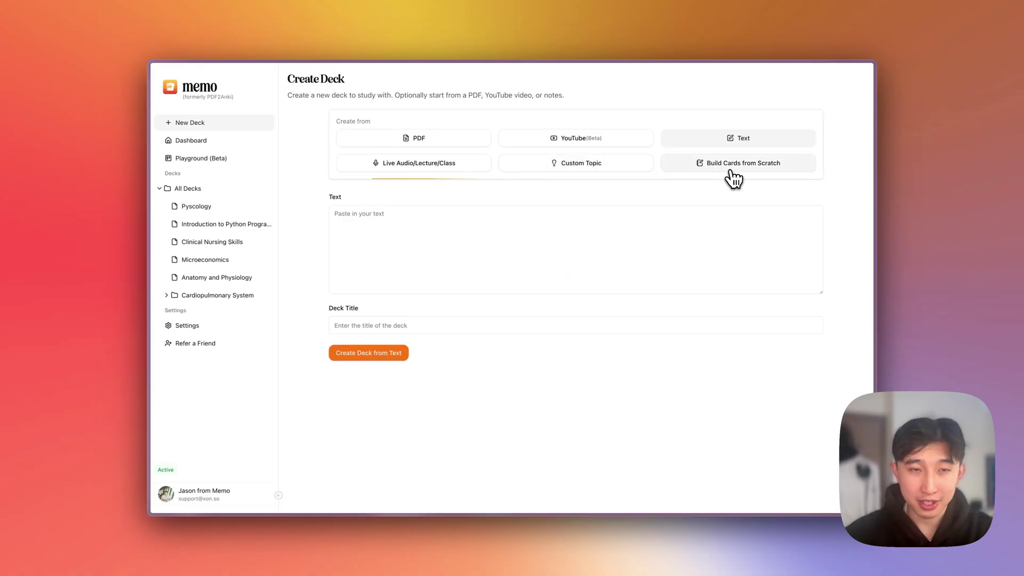
pyautogui.click(732, 170)
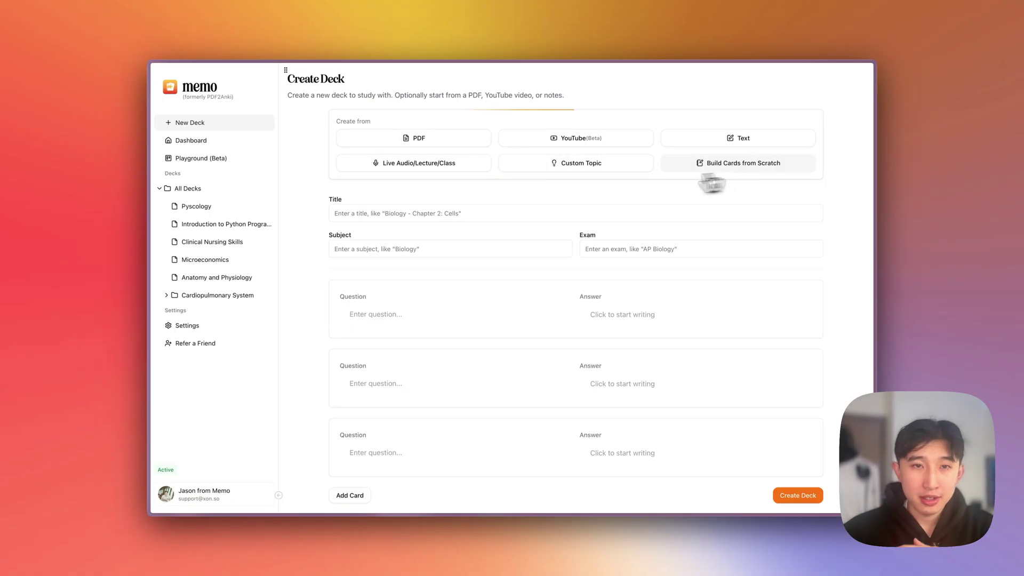
pyautogui.click(435, 149)
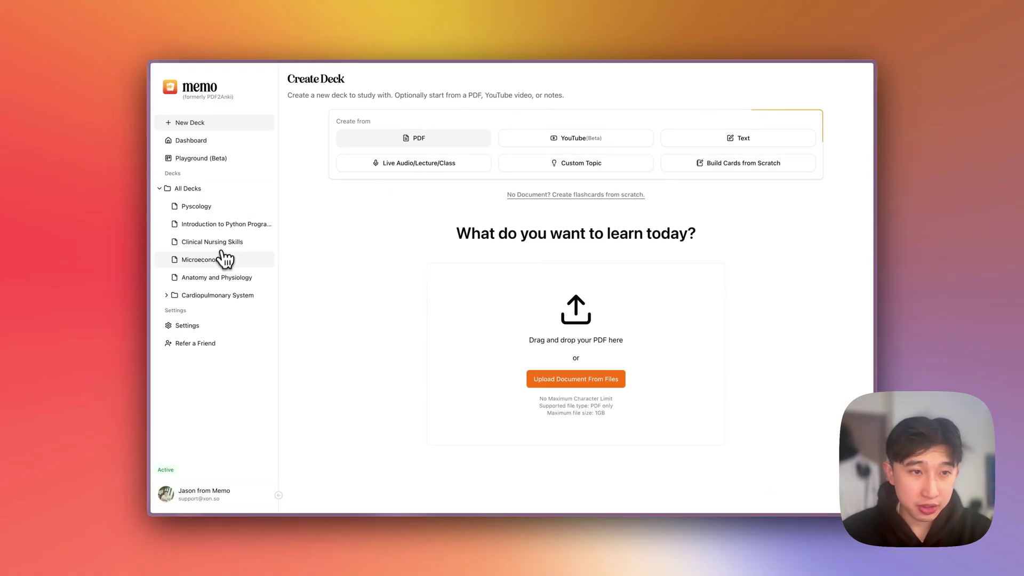
# Open the Anatomy and Physiology deck and toggle its chat panel closed and back open
pyautogui.click(222, 280)
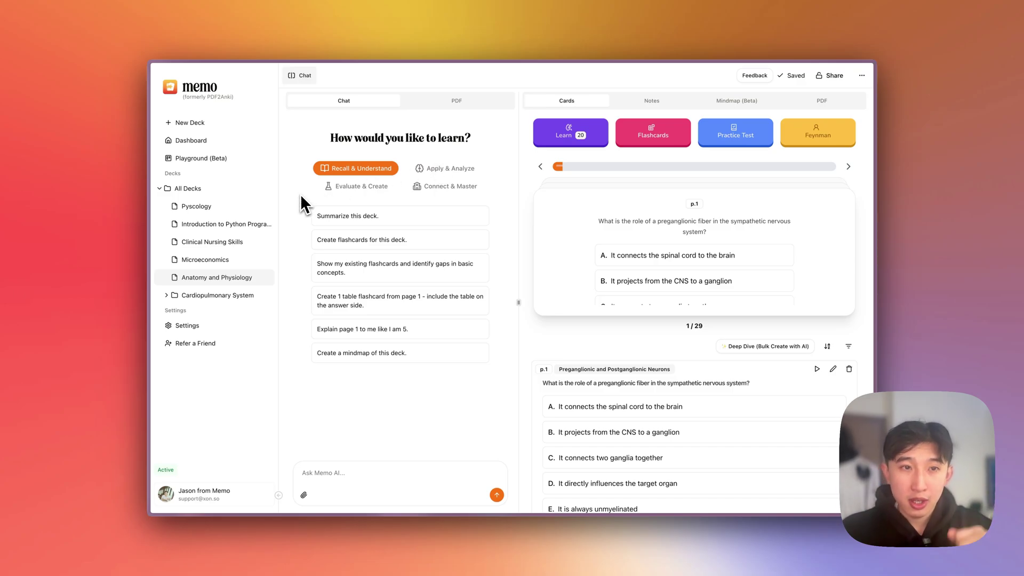
pyautogui.click(300, 76)
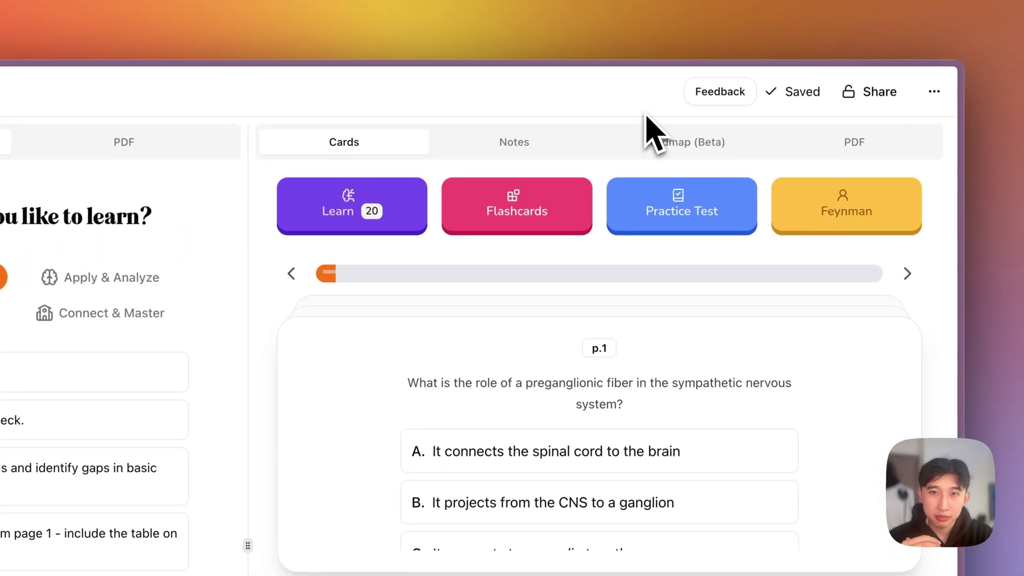
# Show the source PDF, request an AI deck summary, and jump to its cited pages 5–6
pyautogui.click(836, 144)
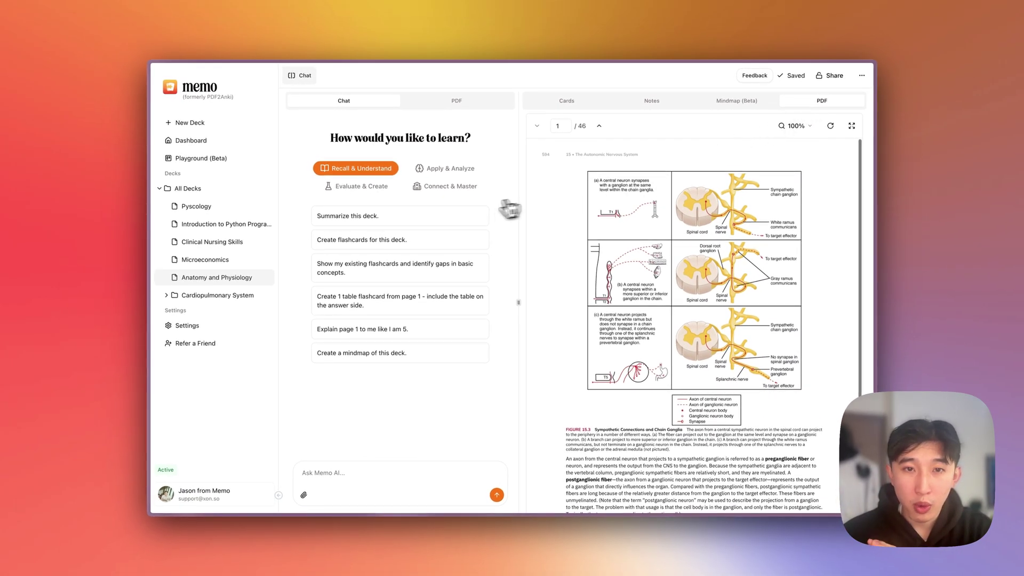
pyautogui.click(467, 219)
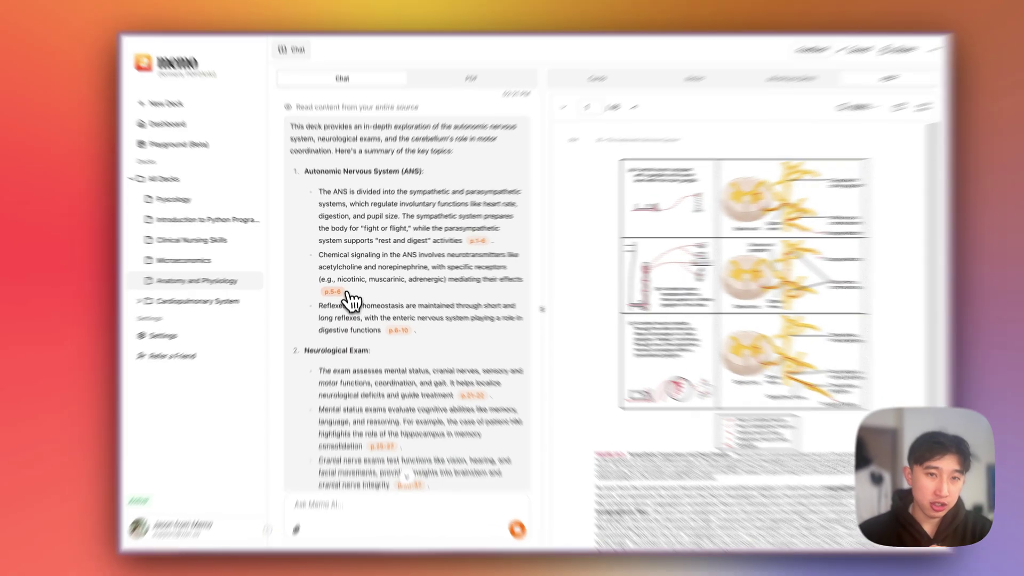
pyautogui.click(335, 286)
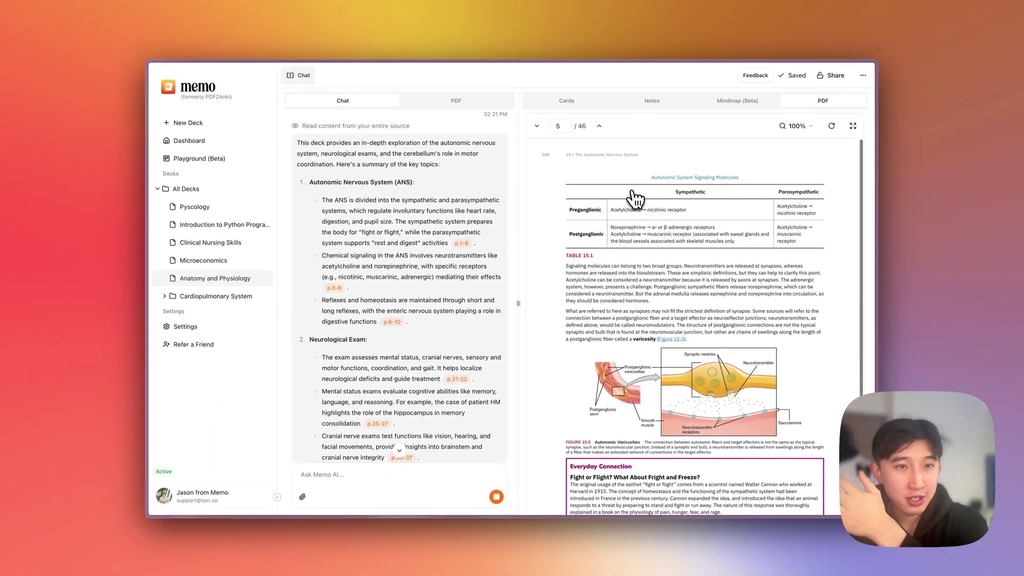
pyautogui.scroll(-5, 463, 273)
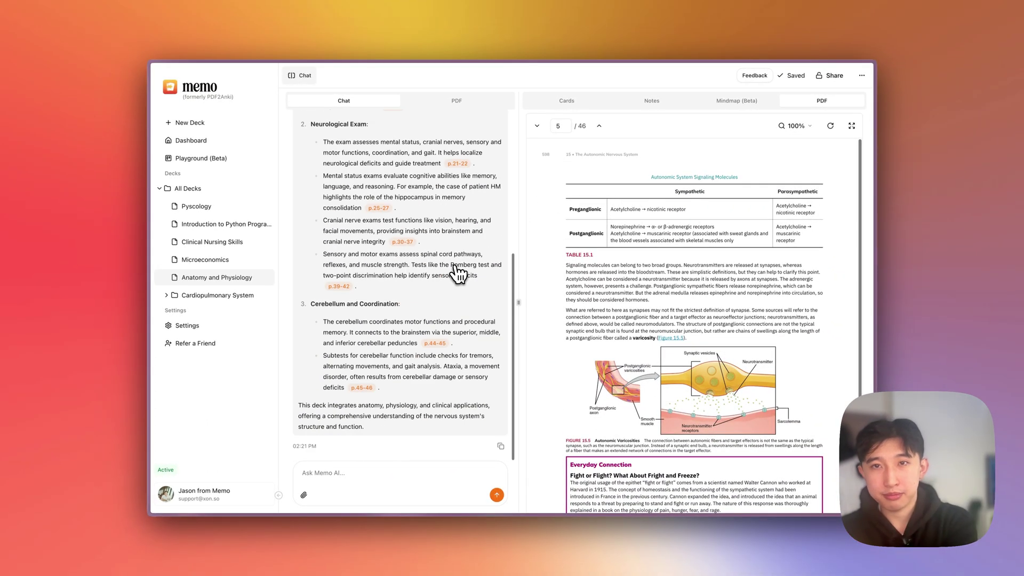
pyautogui.click(569, 102)
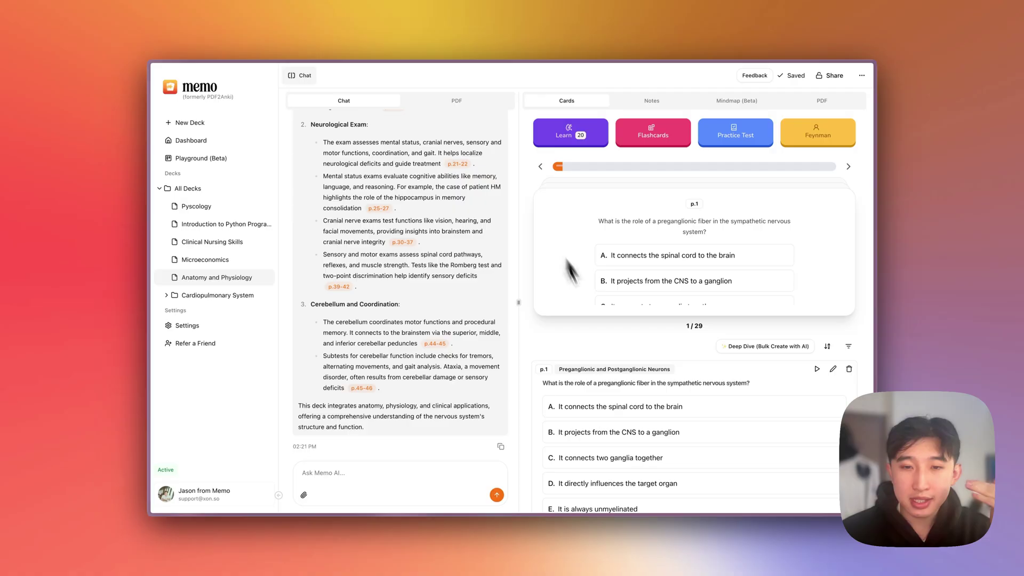
pyautogui.scroll(-2, 610, 357)
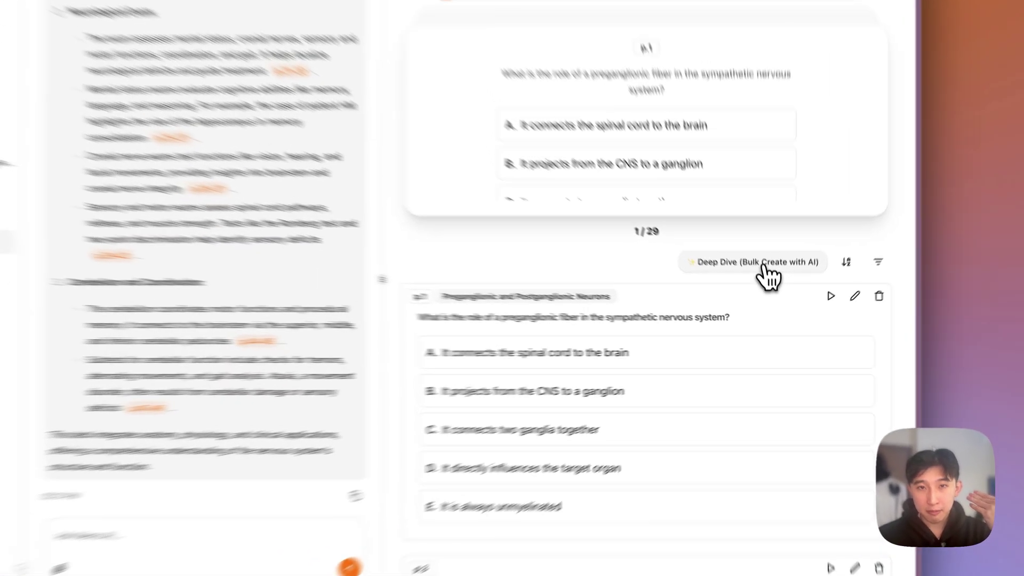
pyautogui.click(770, 296)
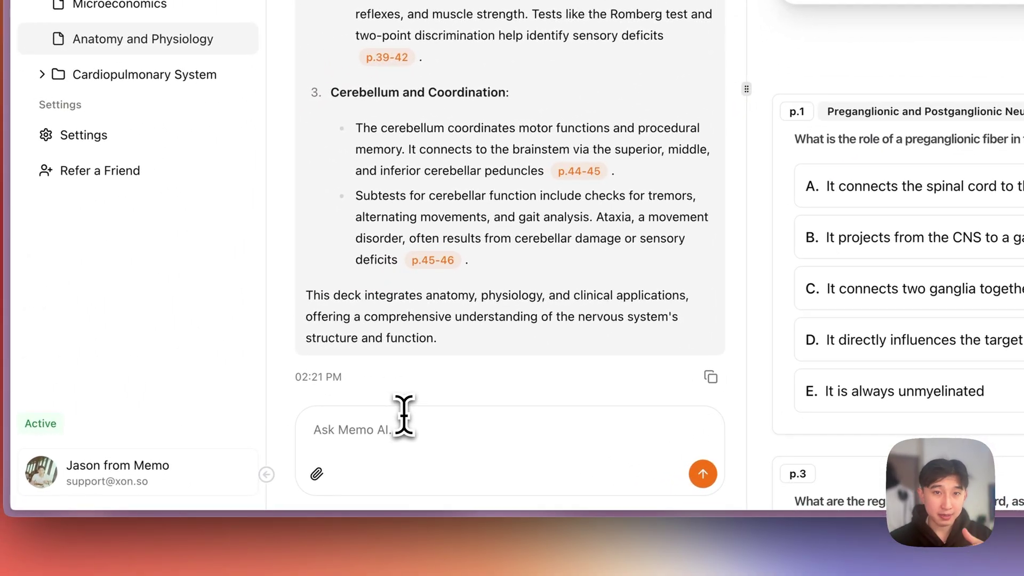
pyautogui.write('create flas')
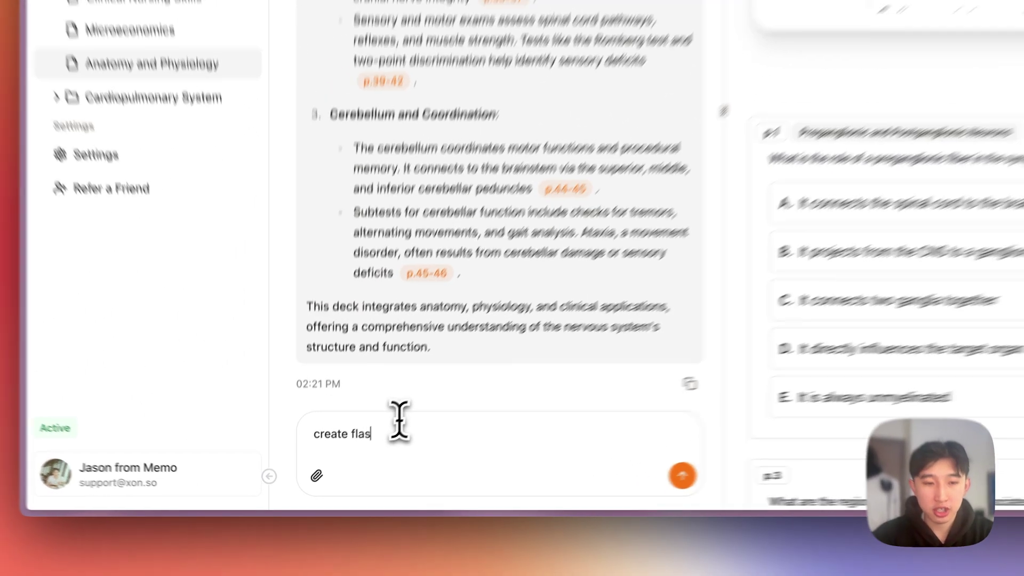
pyautogui.write('hcards for me')
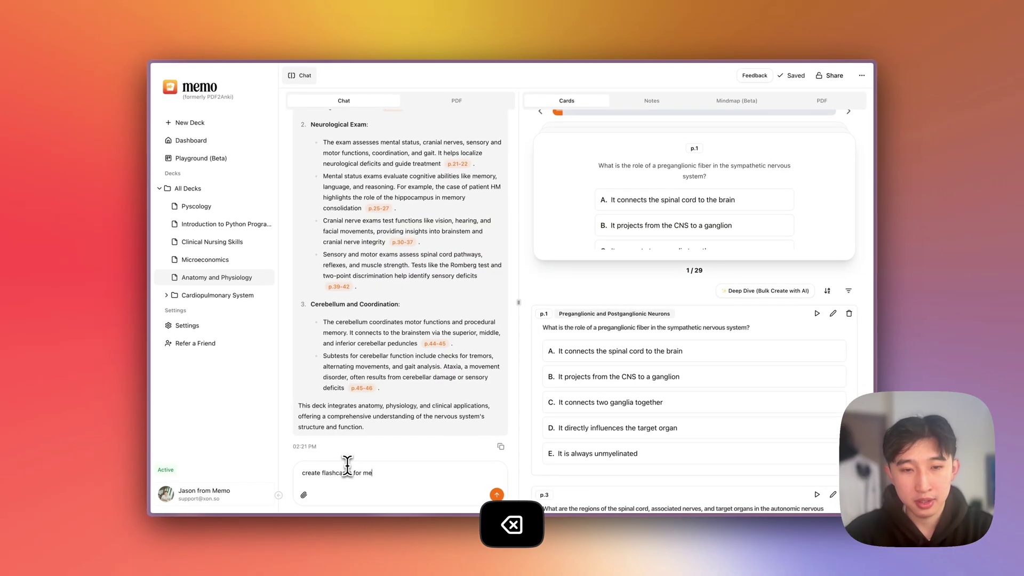
# Send the 'create flashcards for me' request to the deck's AI assistant
pyautogui.press('Return')
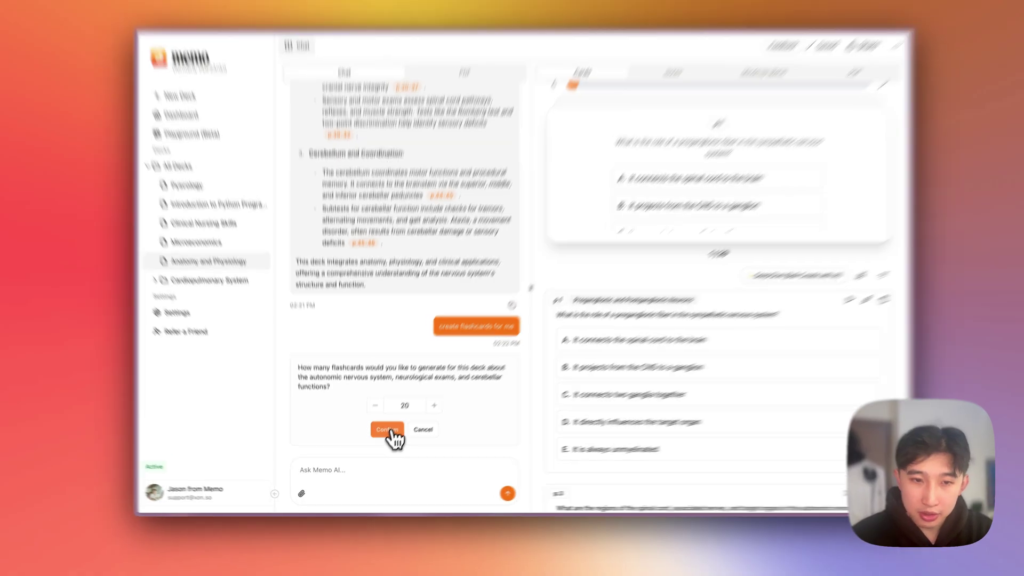
# Confirm 20 flashcards on the Cerebellum and Coordination topic and start generation
pyautogui.click(392, 435)
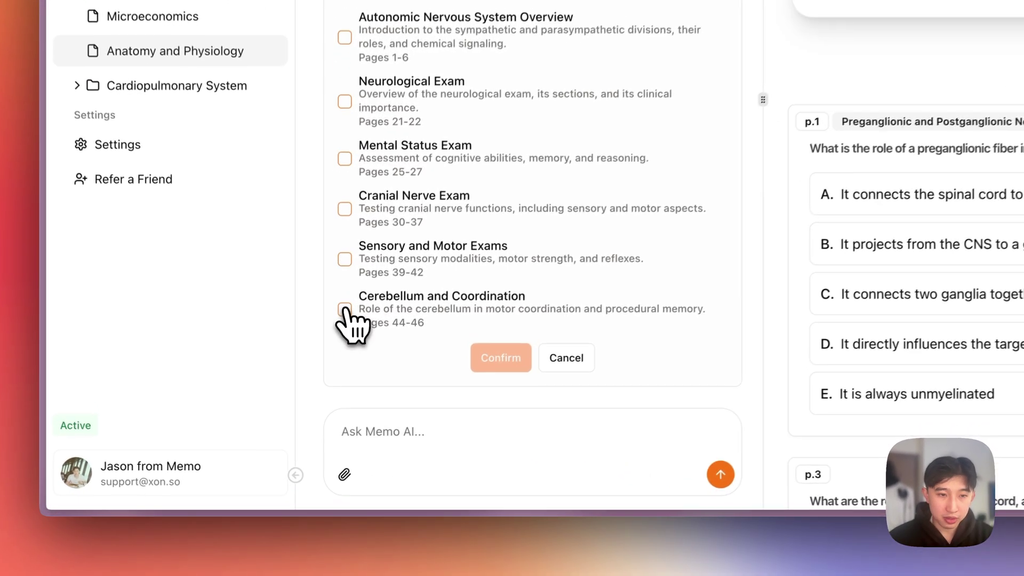
pyautogui.click(304, 410)
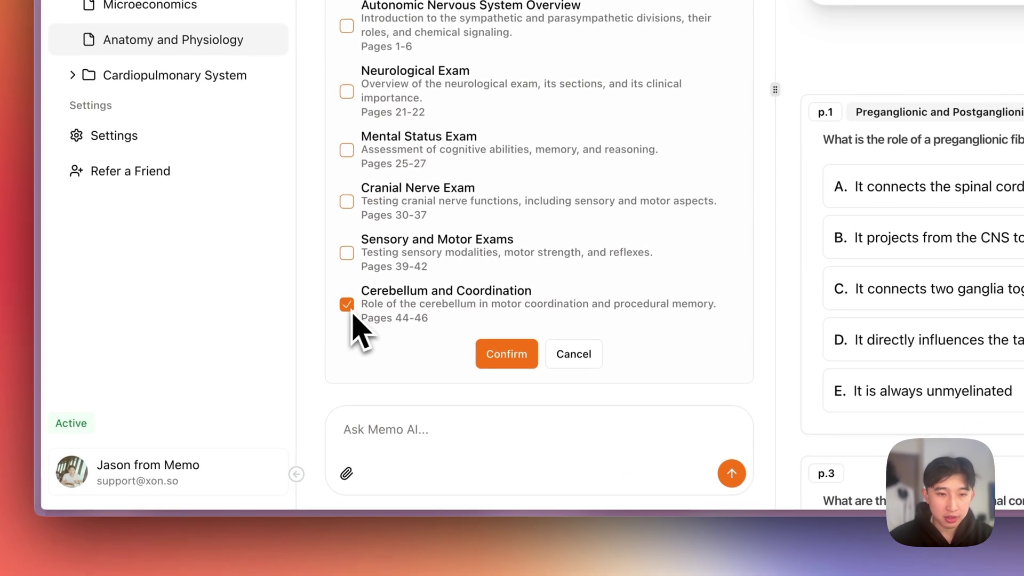
pyautogui.click(510, 353)
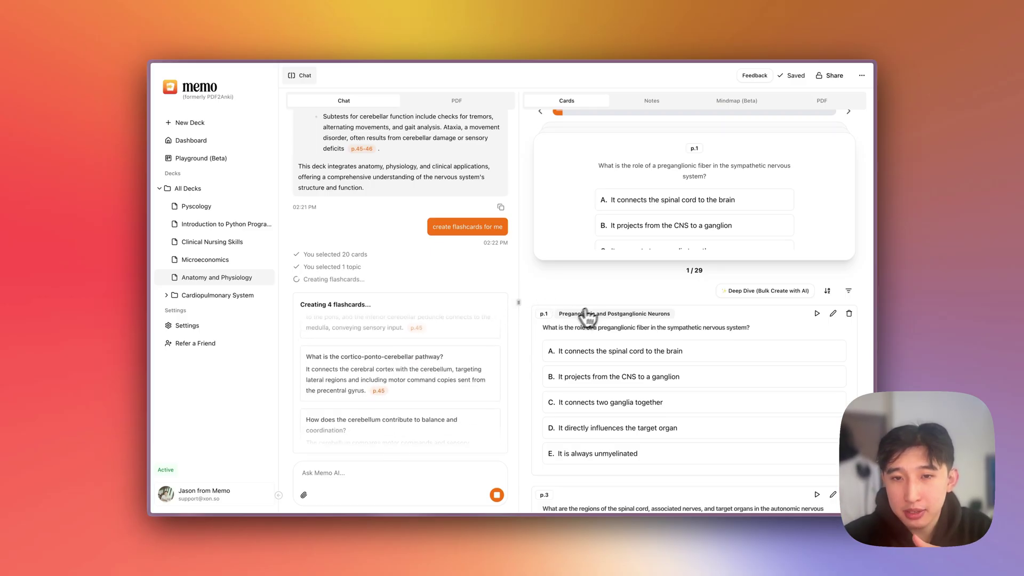
pyautogui.scroll(-3, 600, 304)
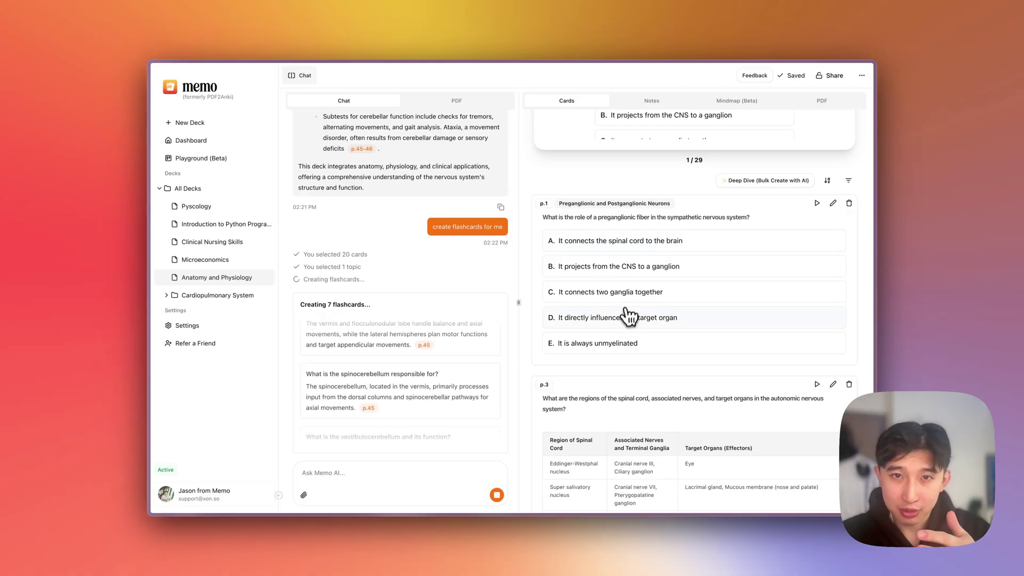
# Answer the preganglionic fiber practice question with option B
pyautogui.click(634, 267)
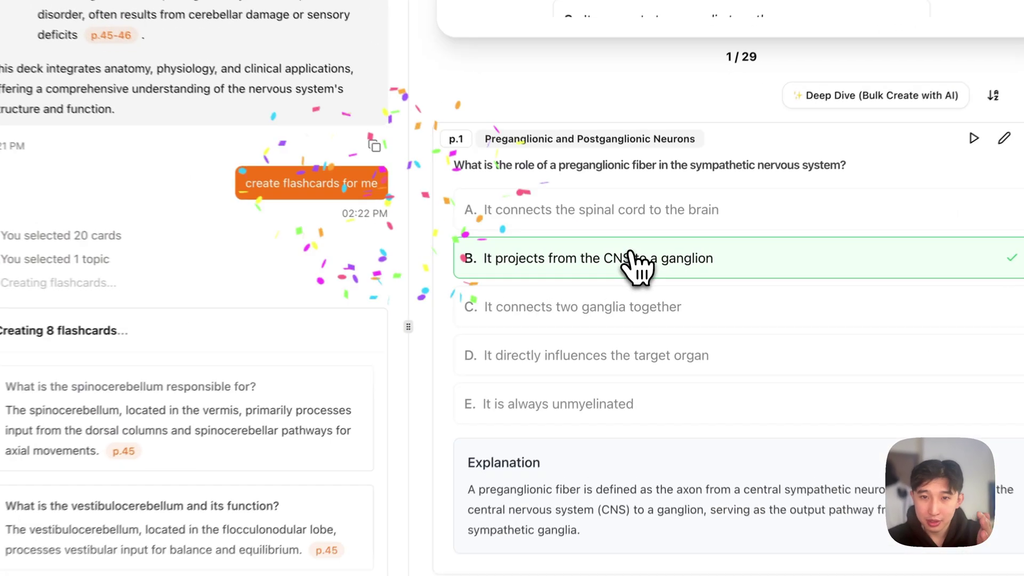
pyautogui.scroll(-3, 637, 265)
pyautogui.scroll(-3, 636, 266)
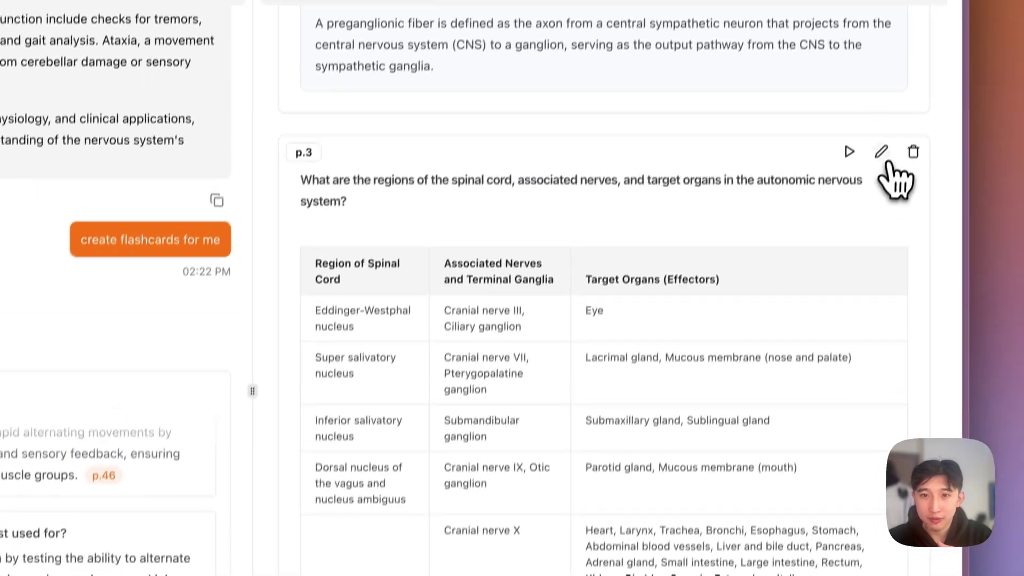
# Edit the p.3 table flashcard, adding a plain line and a collapsible toggle block below the table
pyautogui.click(882, 153)
pyautogui.scroll(-2, 617, 411)
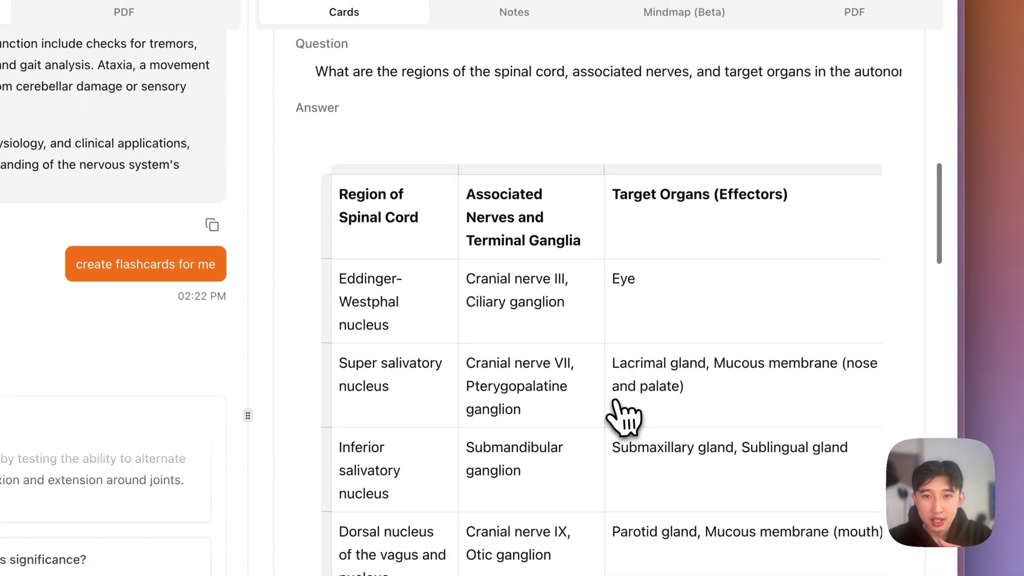
pyautogui.scroll(2, 548, 275)
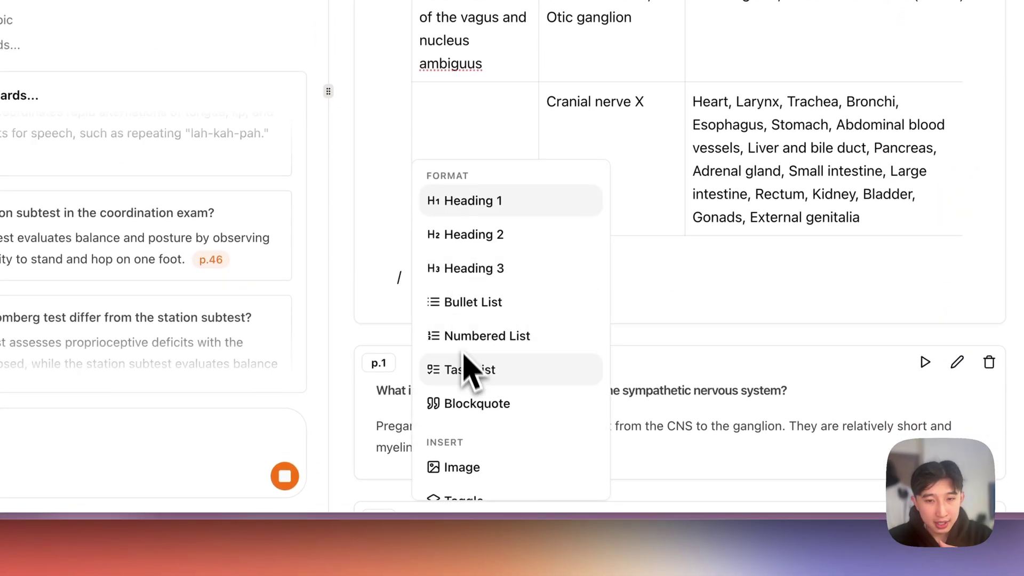
pyautogui.click(502, 314)
pyautogui.press('BackSpace')
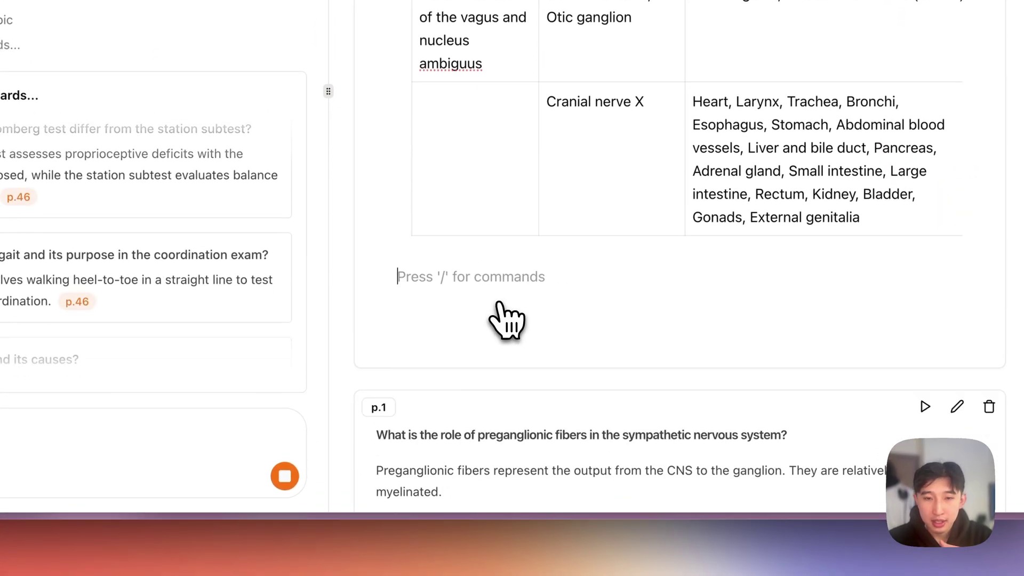
pyautogui.press('Return')
pyautogui.write('/')
pyautogui.scroll(-2, 502, 313)
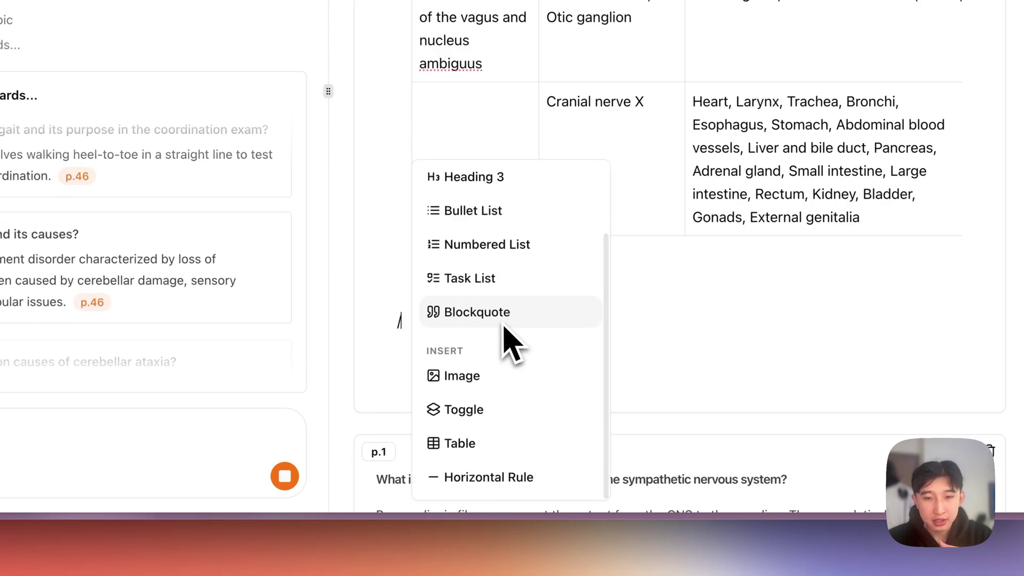
pyautogui.click(479, 406)
pyautogui.write('/')
pyautogui.scroll(-2, 512, 384)
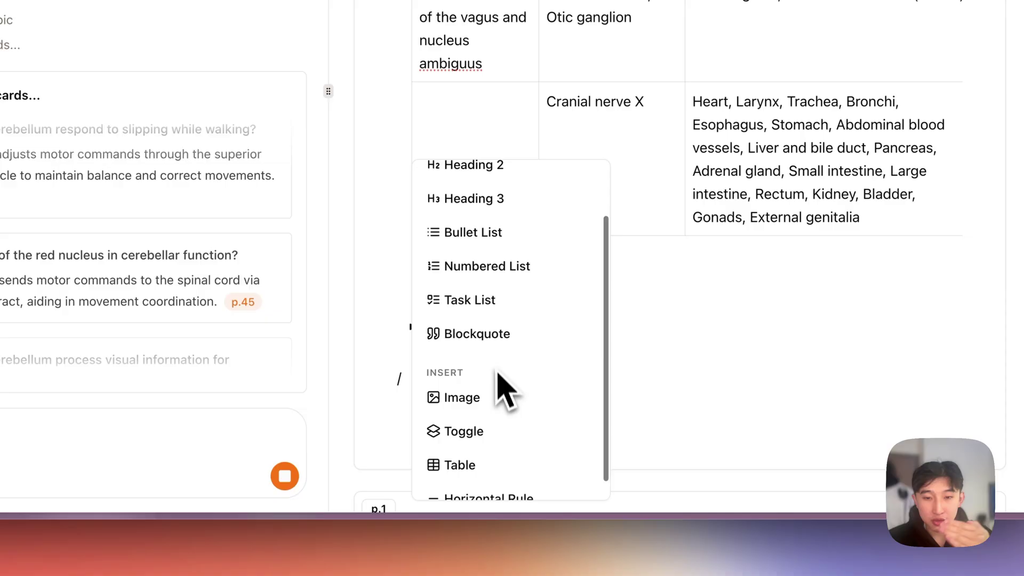
pyautogui.scroll(-1, 560, 388)
pyautogui.scroll(2, 561, 344)
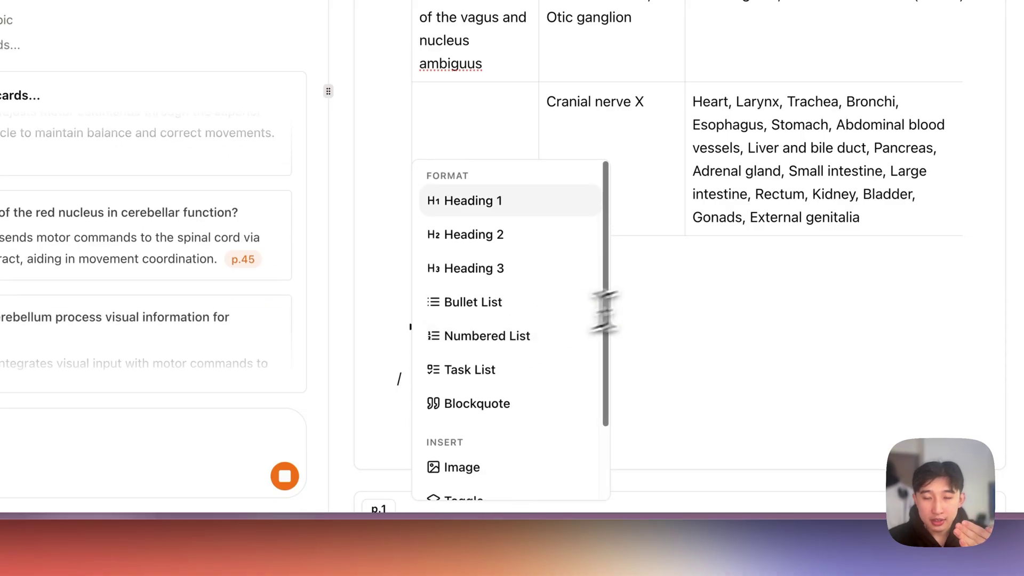
pyautogui.scroll(2, 688, 290)
pyautogui.scroll(2, 688, 290)
pyautogui.scroll(1, 690, 291)
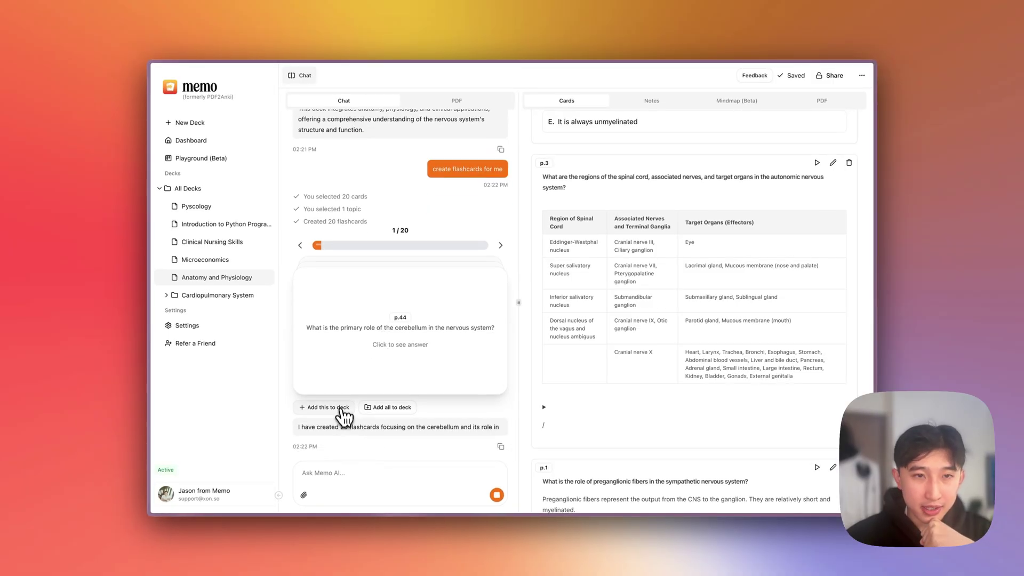
# Add the previewed card and then all remaining generated cerebellum cards to the deck
pyautogui.click(500, 245)
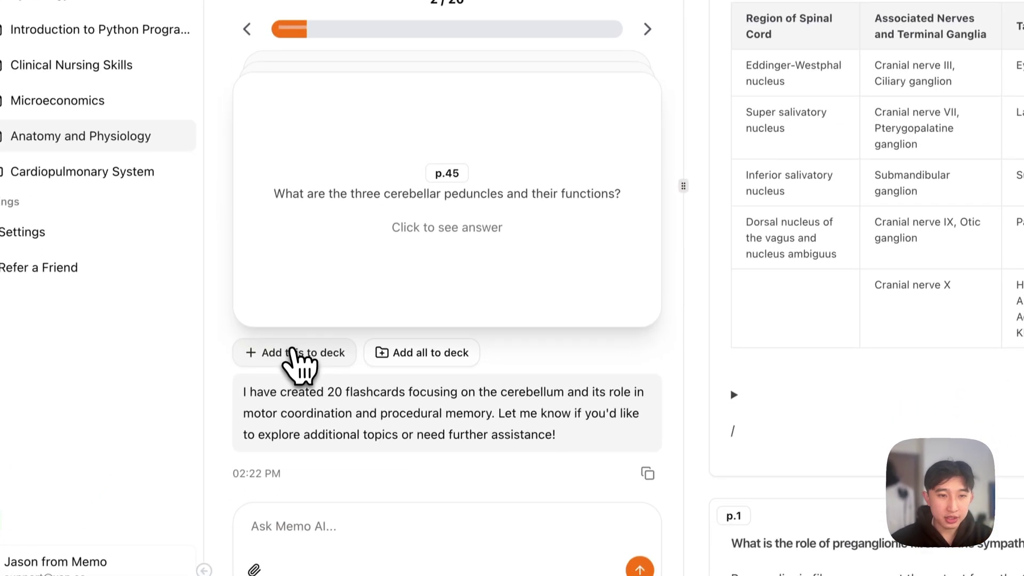
pyautogui.click(389, 424)
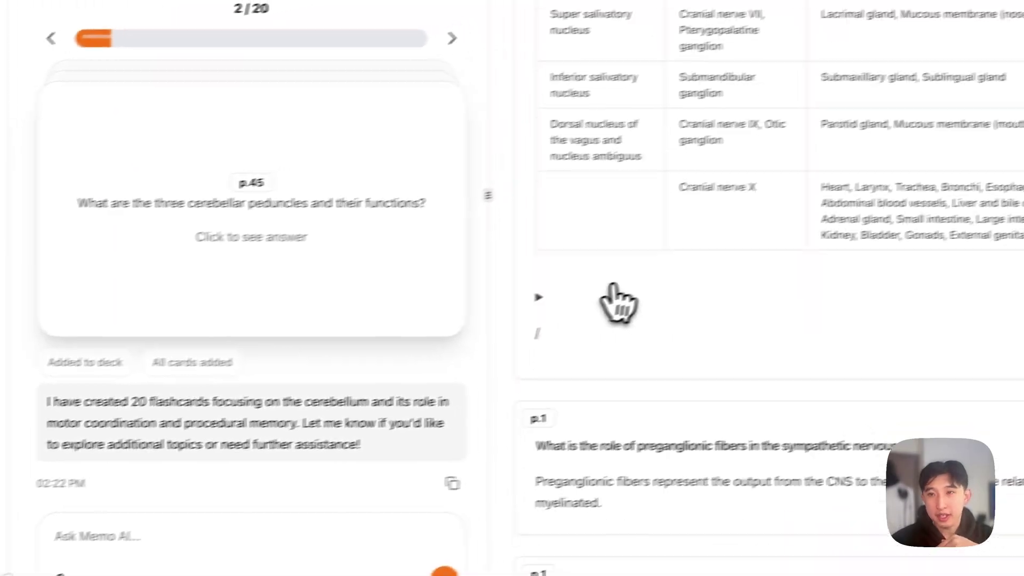
pyautogui.scroll(-10, 608, 302)
pyautogui.scroll(-10, 584, 309)
pyautogui.scroll(-3, 576, 311)
pyautogui.scroll(-3, 578, 312)
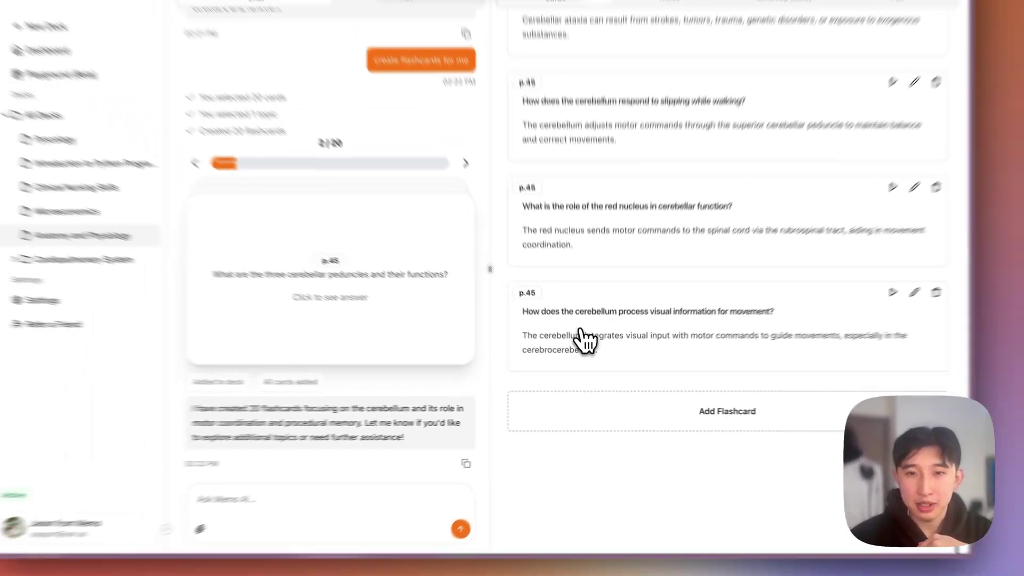
pyautogui.scroll(3, 609, 304)
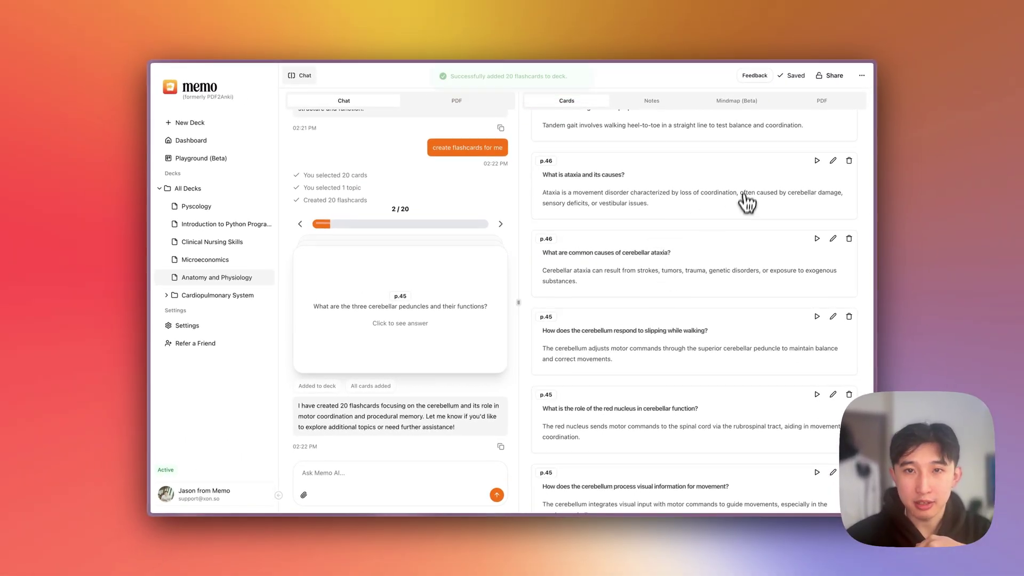
pyautogui.scroll(15, 744, 201)
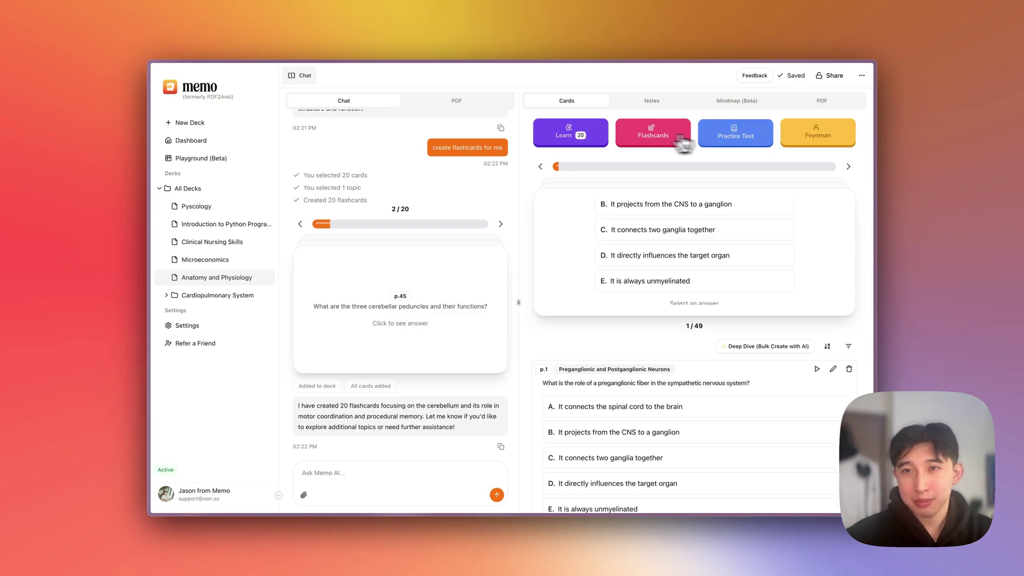
# Start a fresh chat and generate standard notes for the deck from the Notes tab
pyautogui.click(843, 143)
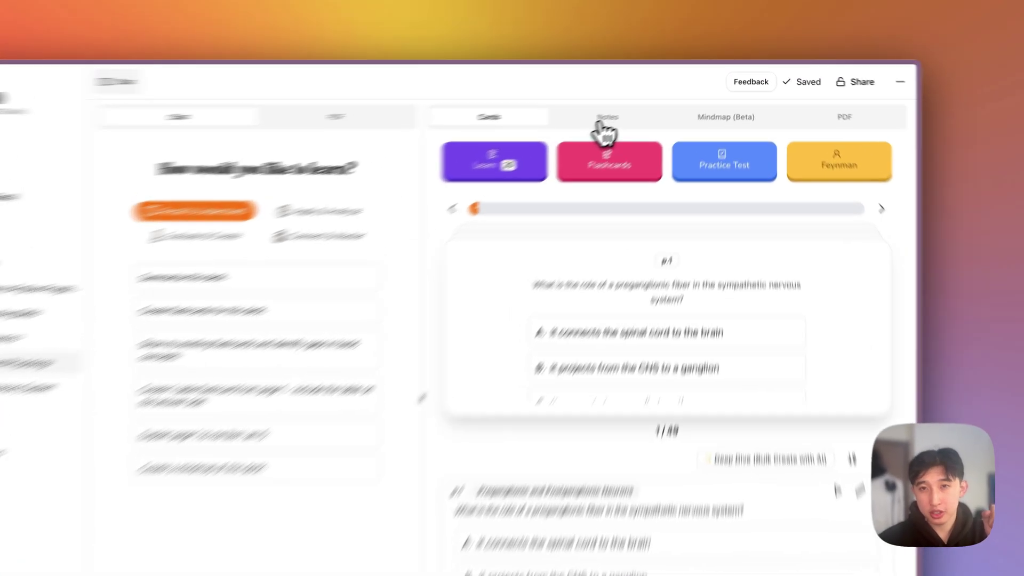
pyautogui.click(649, 104)
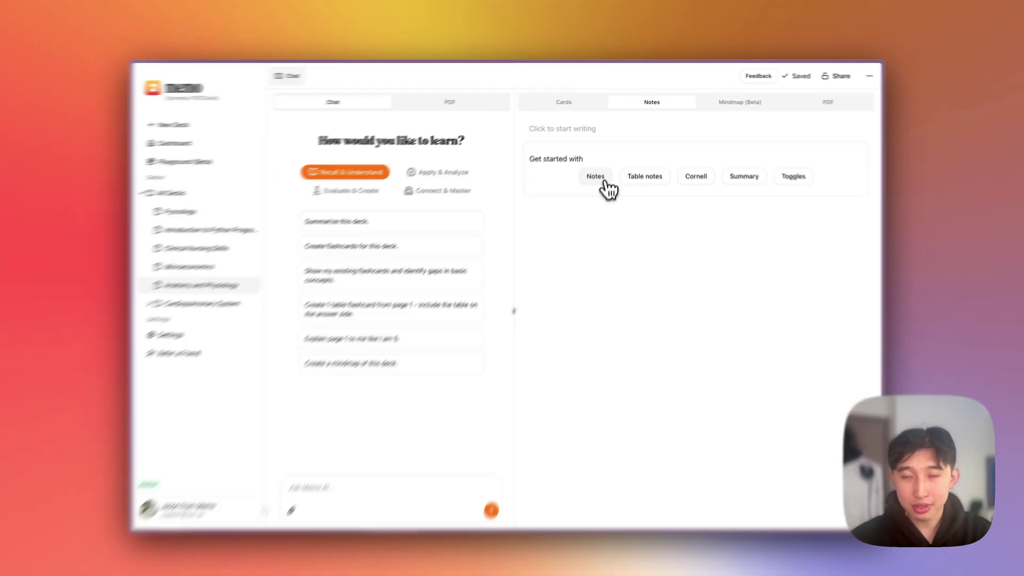
pyautogui.click(602, 176)
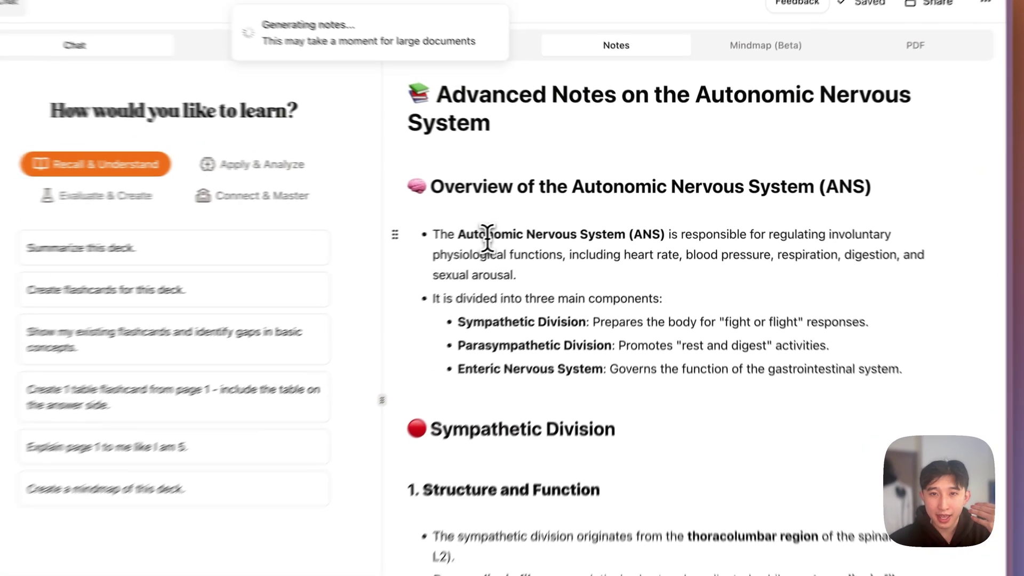
pyautogui.click(512, 284)
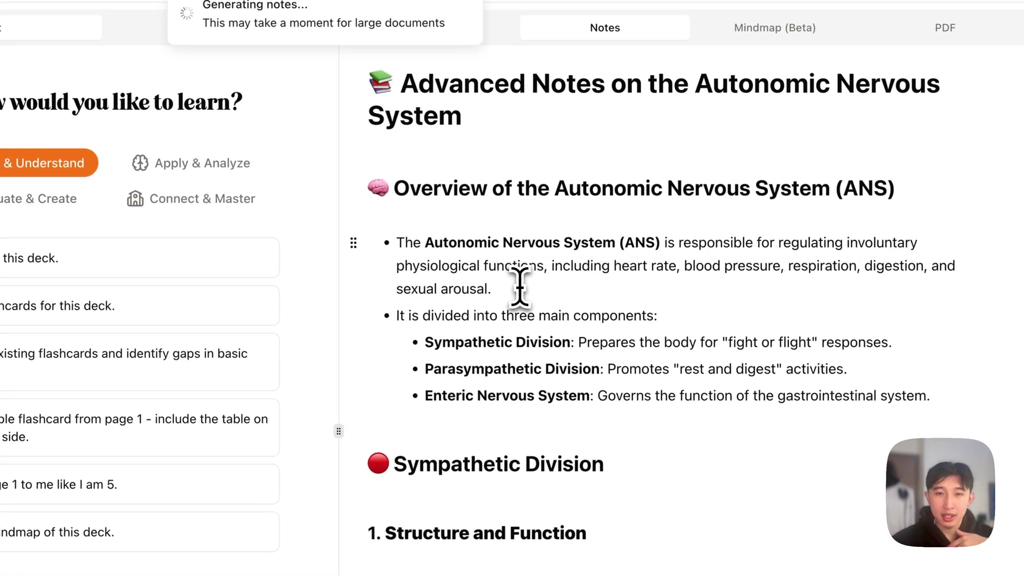
pyautogui.scroll(-5, 482, 369)
pyautogui.scroll(-10, 483, 368)
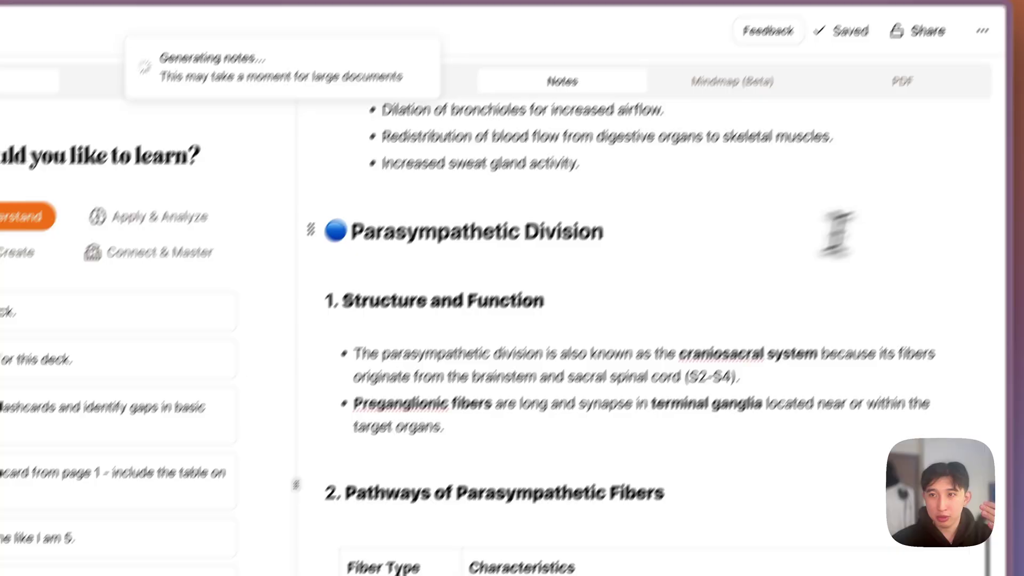
# Check the Deck Options export choices and close the menu without exporting
pyautogui.click(934, 91)
pyautogui.moveTo(880, 167)
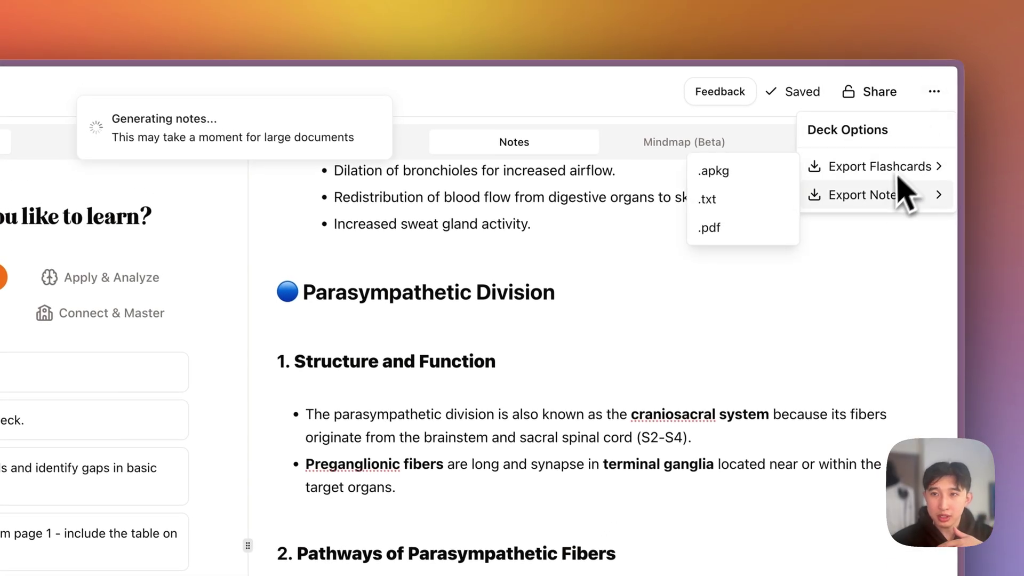
pyautogui.moveTo(863, 194)
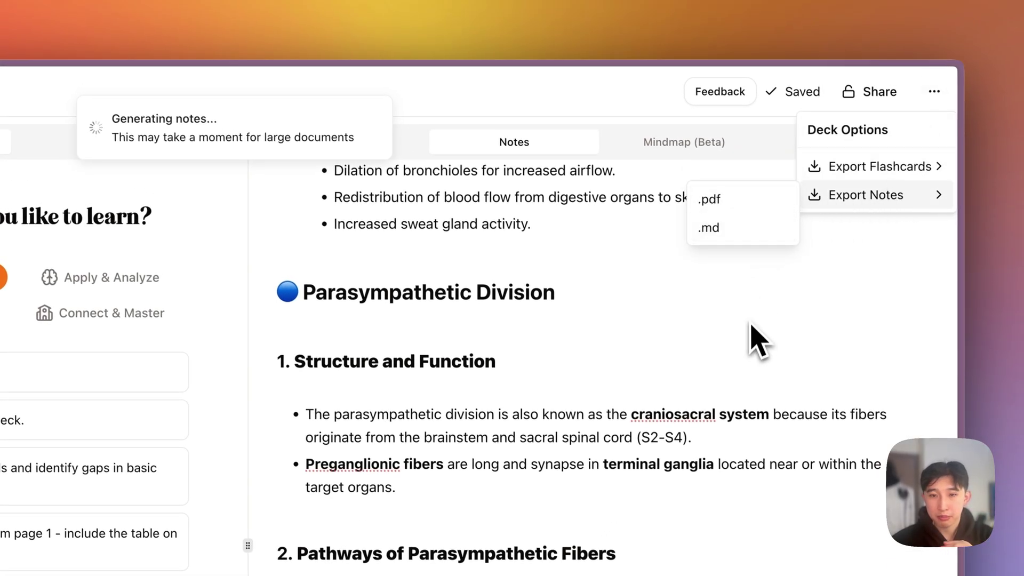
pyautogui.click(756, 340)
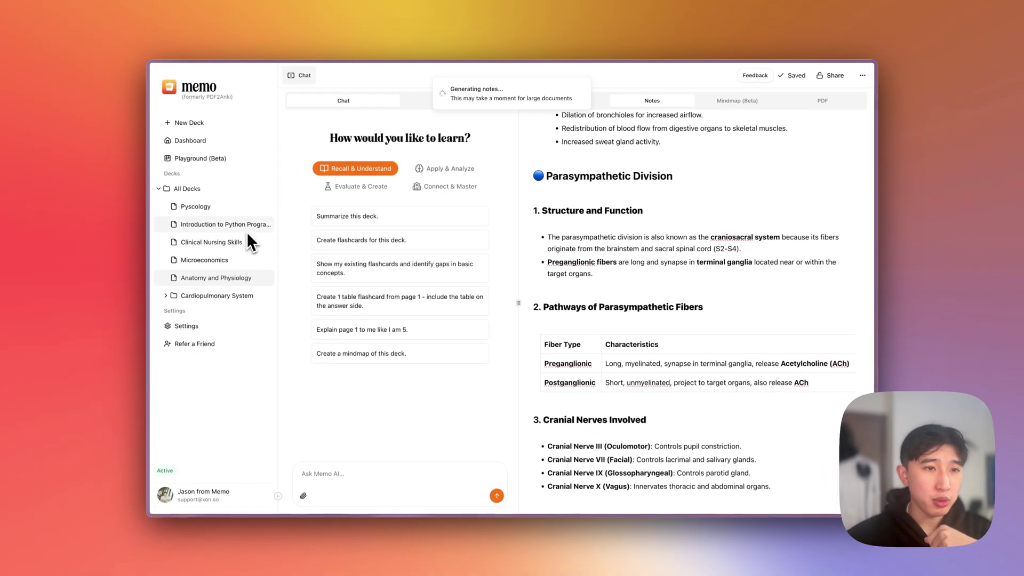
# Open the Microeconomics deck's mind map and pan to Utility Maximization and Behavioral Economics branches
pyautogui.click(244, 260)
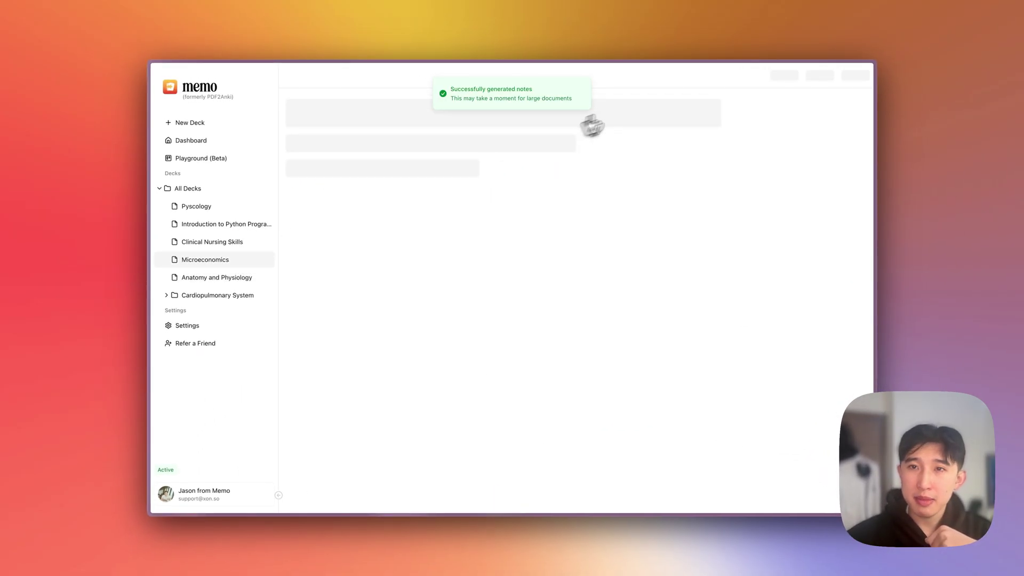
pyautogui.click(734, 101)
pyautogui.moveTo(727, 149); pyautogui.dragTo(825, 151)
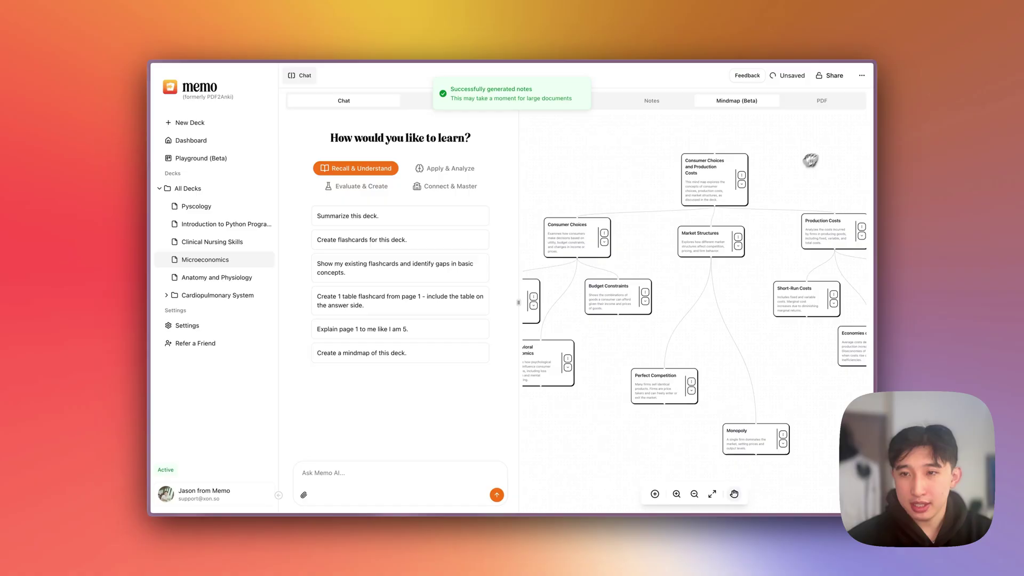
pyautogui.moveTo(709, 263); pyautogui.dragTo(750, 252)
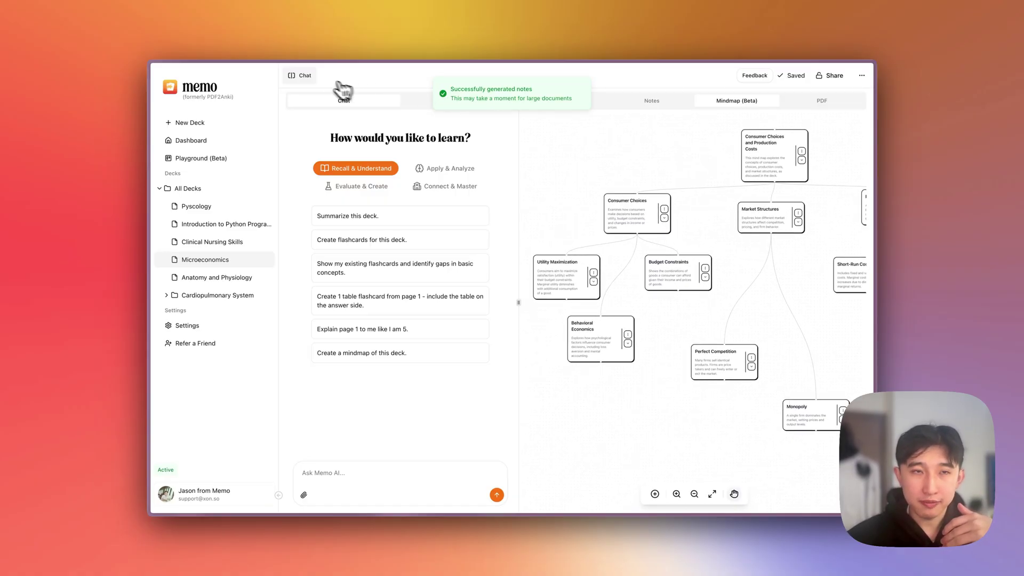
# Collapse the chat pane to give the map full width and select the Market Structures node
pyautogui.click(305, 75)
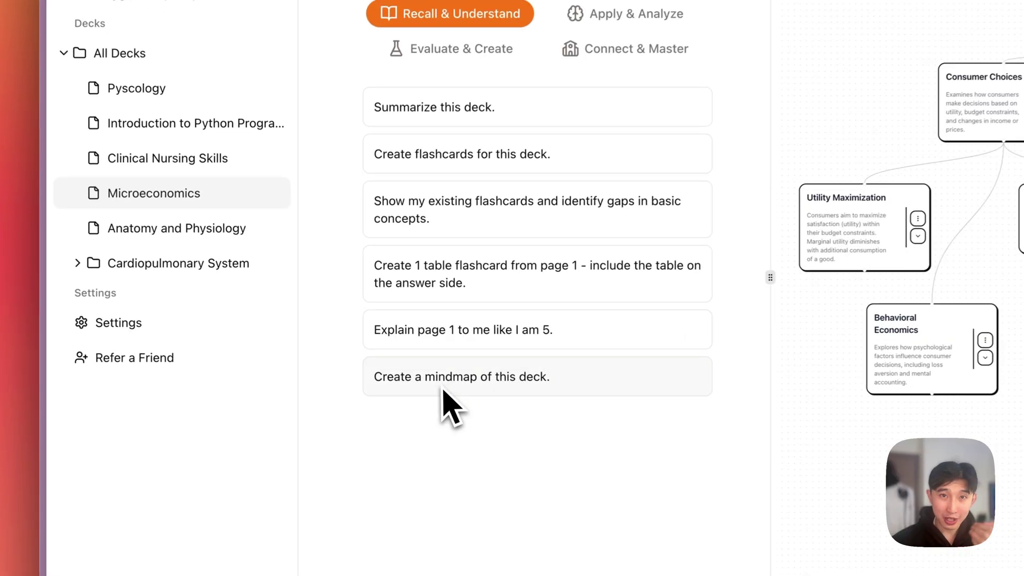
pyautogui.click(304, 80)
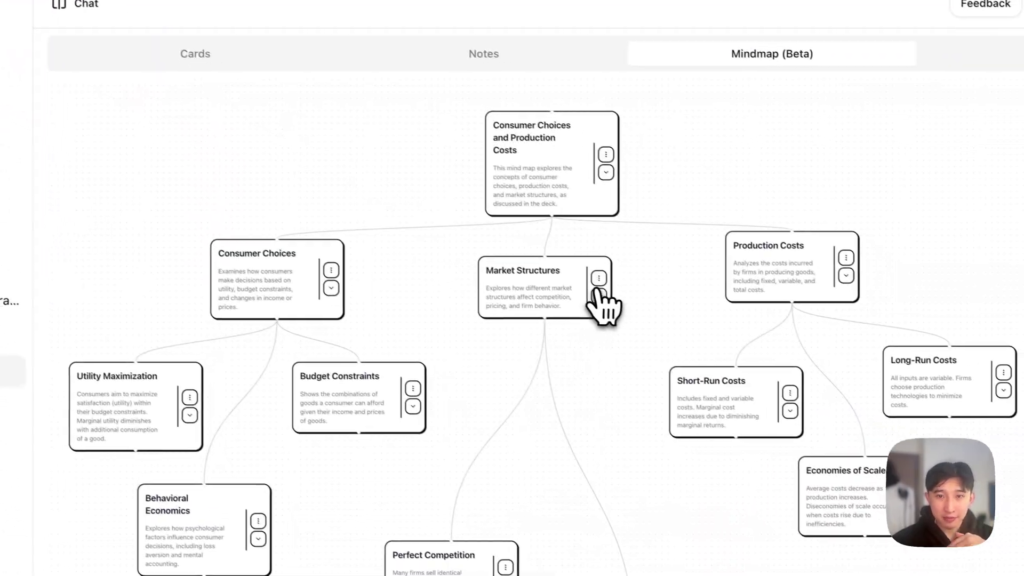
pyautogui.click(593, 295)
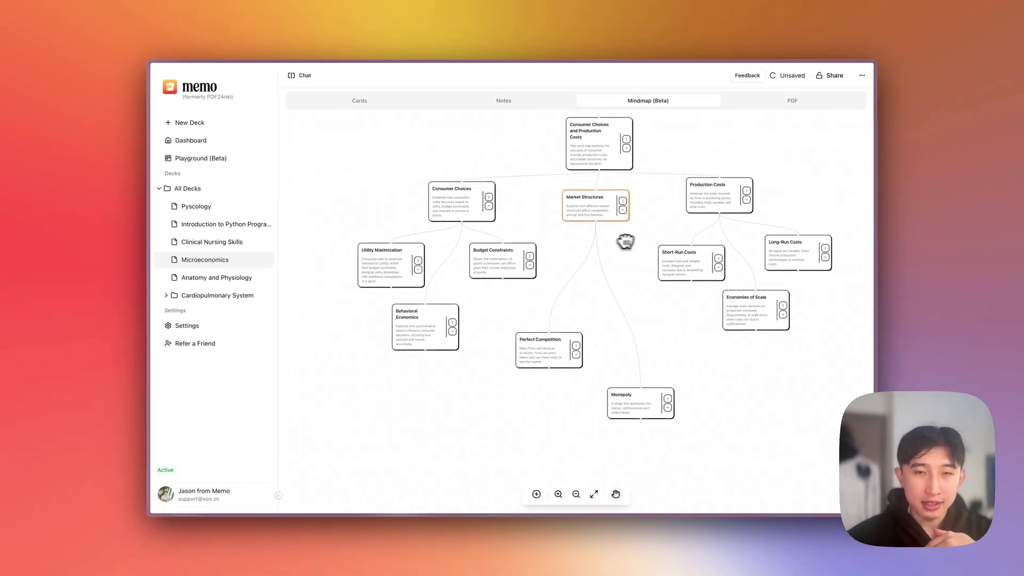
pyautogui.moveTo(625, 241)
pyautogui.mouseDown()
pyautogui.moveTo(524, 160)
pyautogui.moveTo(517, 236)
pyautogui.moveTo(607, 201)
pyautogui.mouseUp()
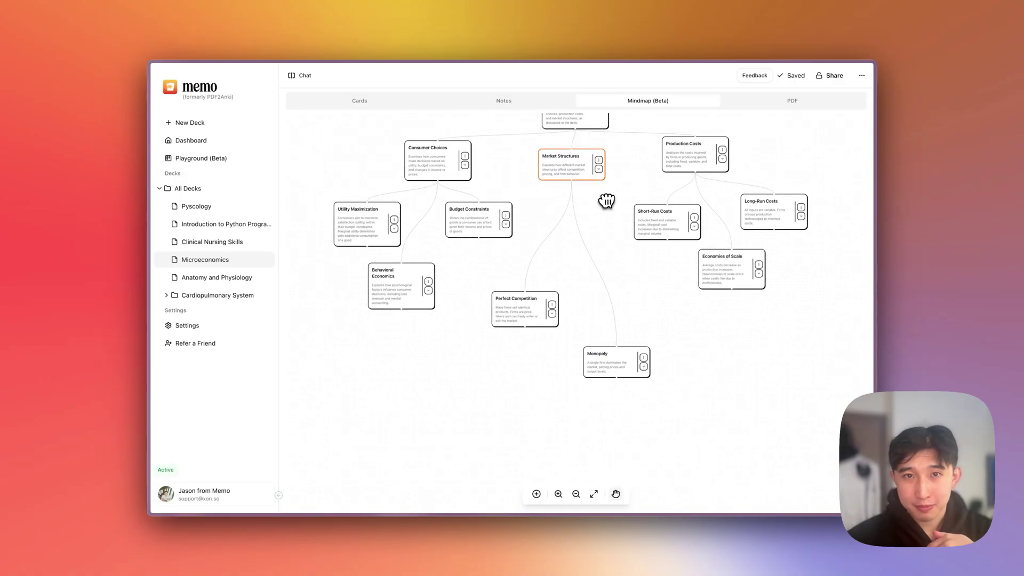
# Choose the Anatomy and Physiology deck in Playground, after first picking Introduction to Python Programming
pyautogui.click(234, 166)
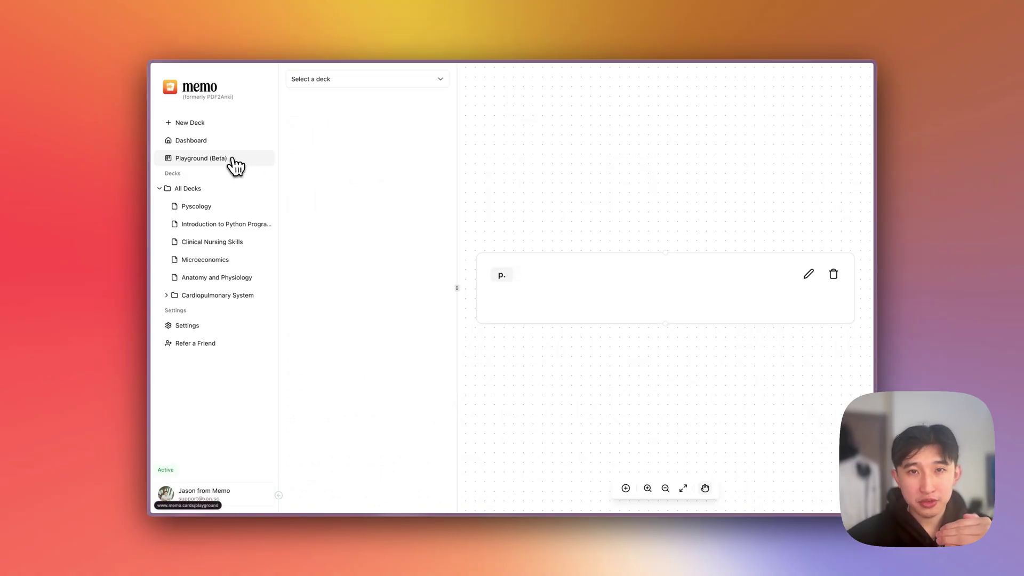
pyautogui.click(402, 86)
pyautogui.click(381, 118)
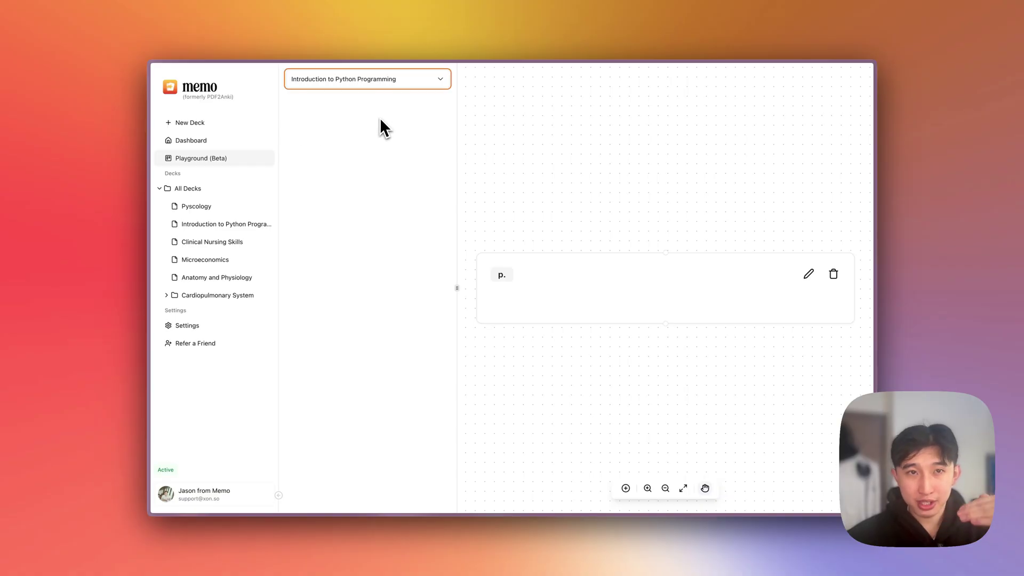
pyautogui.click(372, 84)
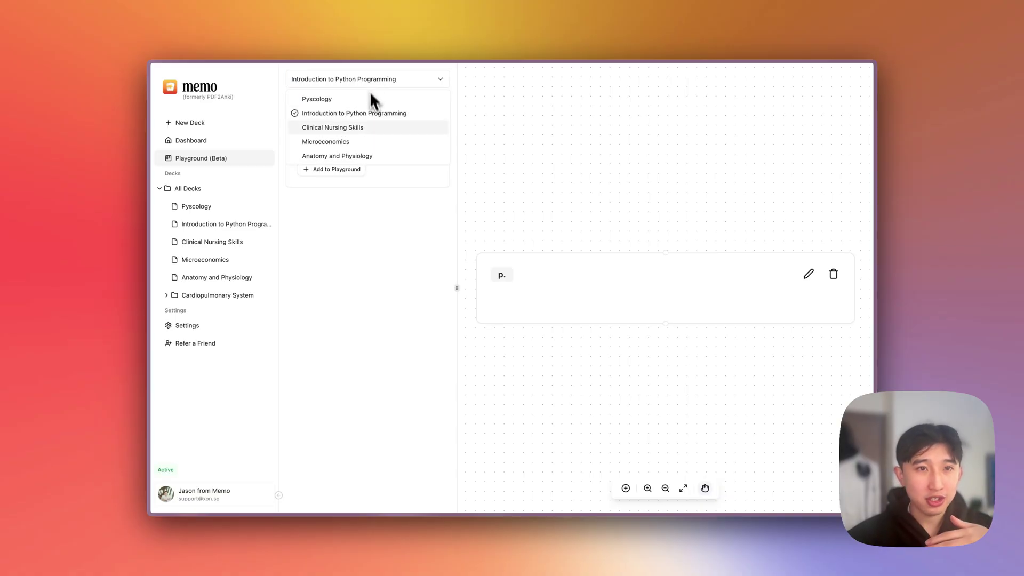
pyautogui.click(368, 151)
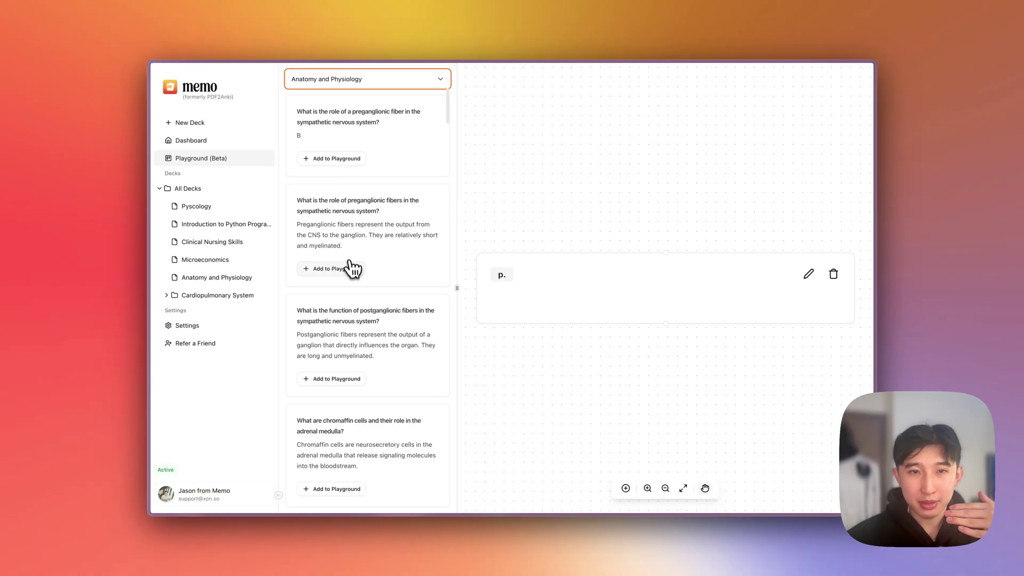
# Place the preganglionic fibers card on the canvas and position it beside the existing card
pyautogui.click(352, 269)
pyautogui.scroll(-3, 641, 172)
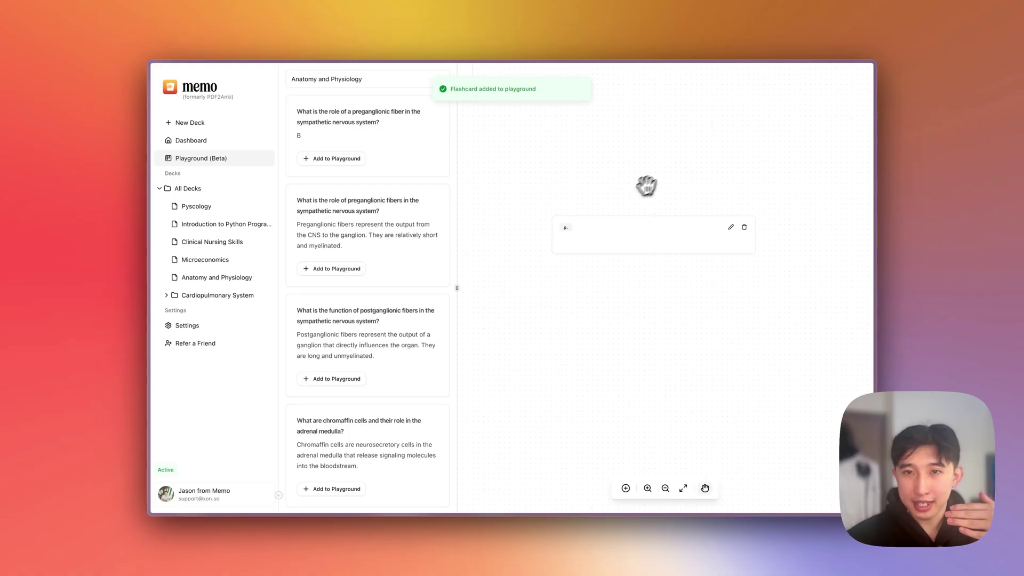
pyautogui.scroll(-3, 665, 209)
pyautogui.moveTo(652, 238)
pyautogui.mouseDown()
pyautogui.moveTo(743, 268)
pyautogui.moveTo(704, 360)
pyautogui.mouseUp()
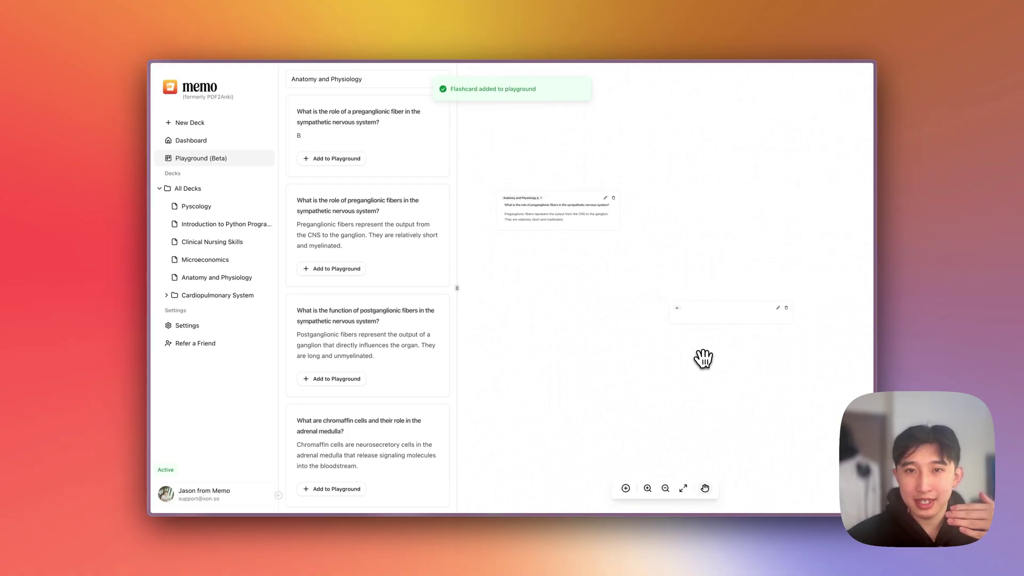
pyautogui.moveTo(566, 209); pyautogui.dragTo(588, 211)
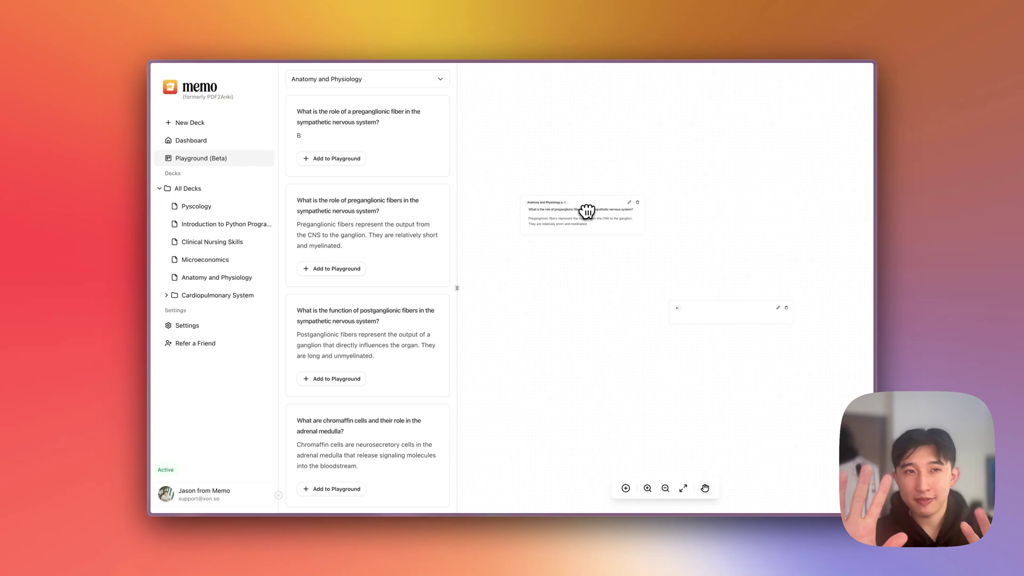